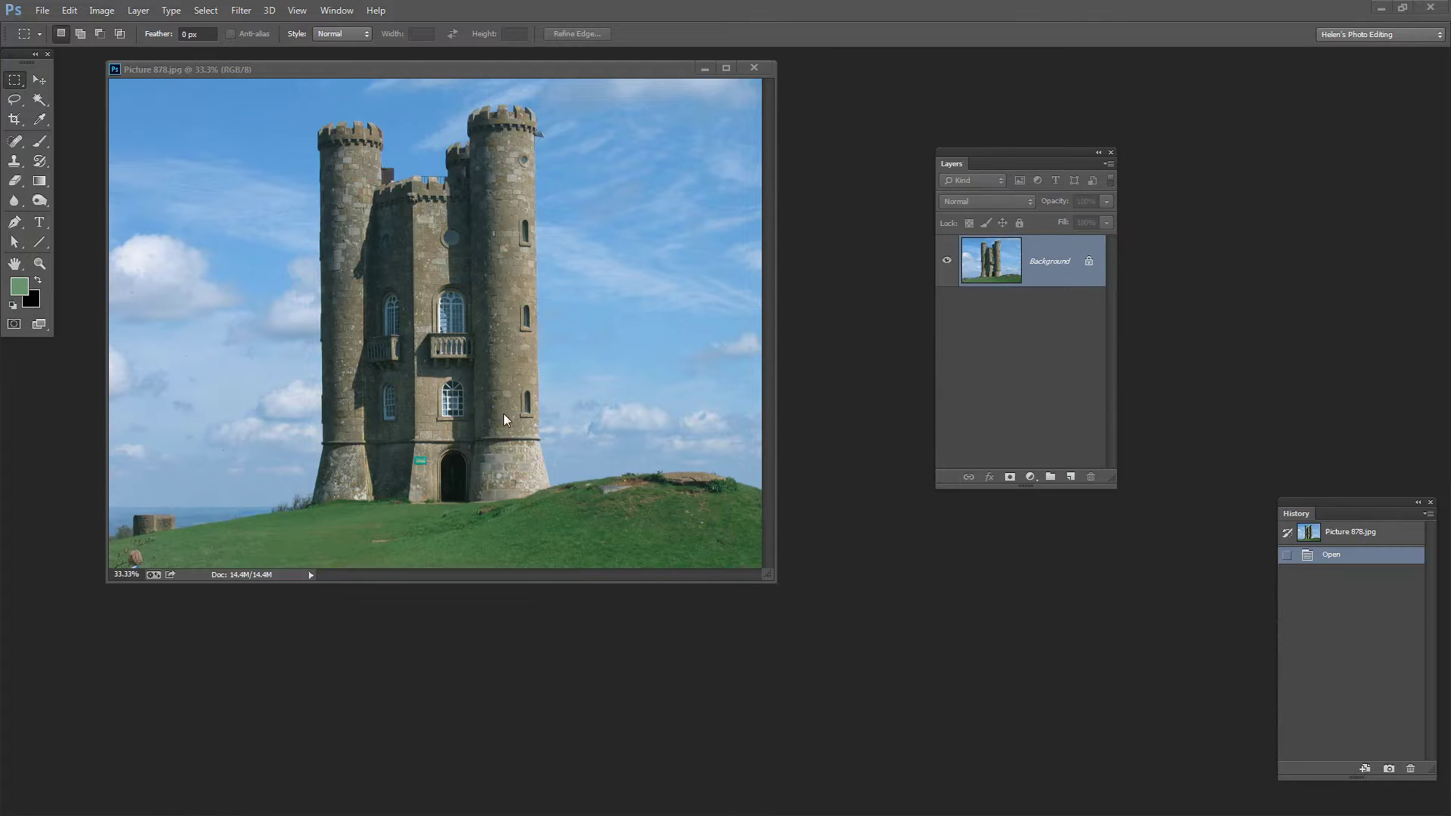
Extend the canvas downward below the castle photo with the Crop tool to roughly double its height
{"action": "mouse_move", "coordinate": [320, 73]}
{"action": "left_mouse_down"}
{"action": "mouse_move", "coordinate": [272, 65]}
{"action": "mouse_move", "coordinate": [291, 71]}
{"action": "left_mouse_up"}
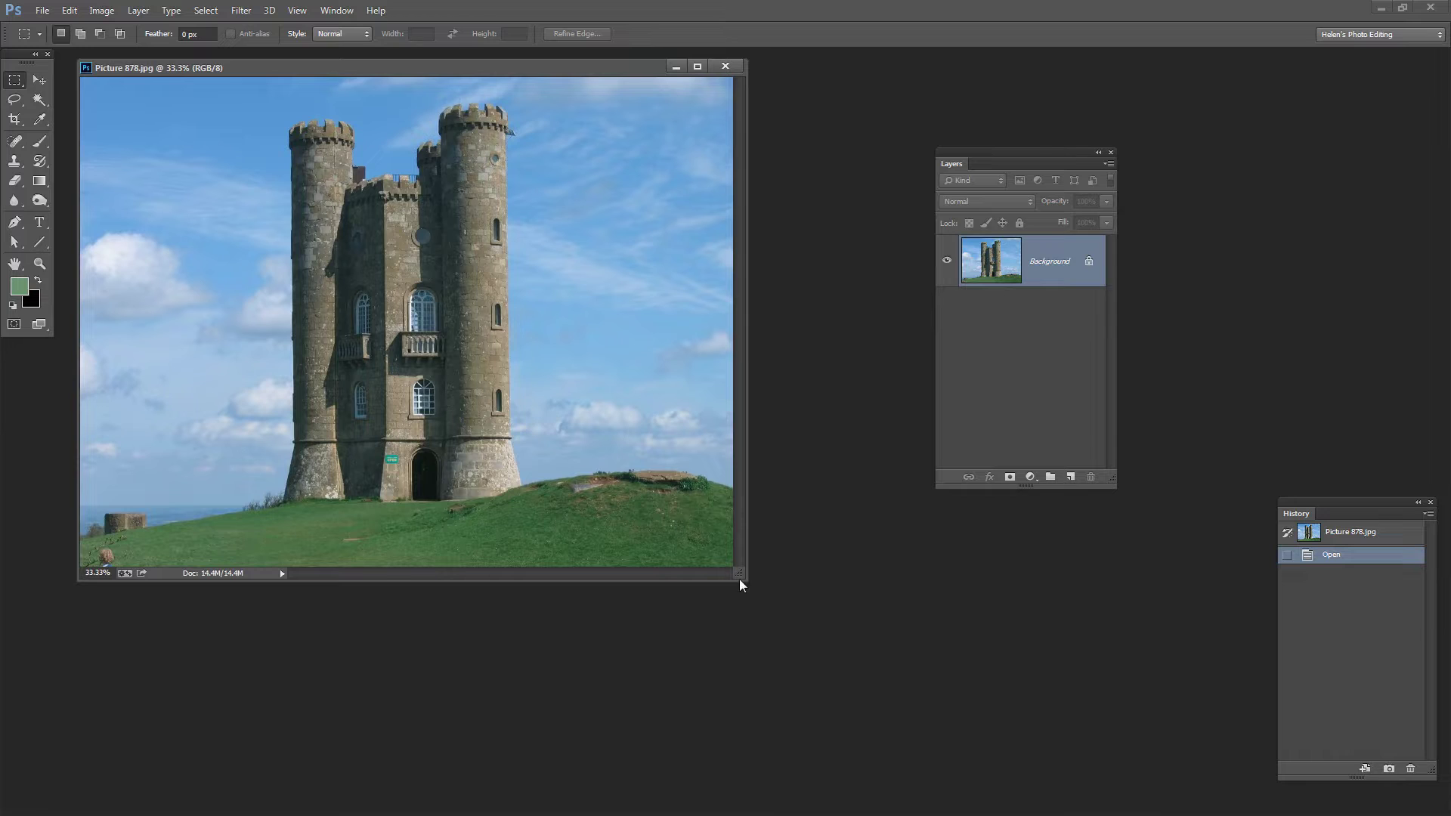
{"action": "left_click", "coordinate": [39, 264]}
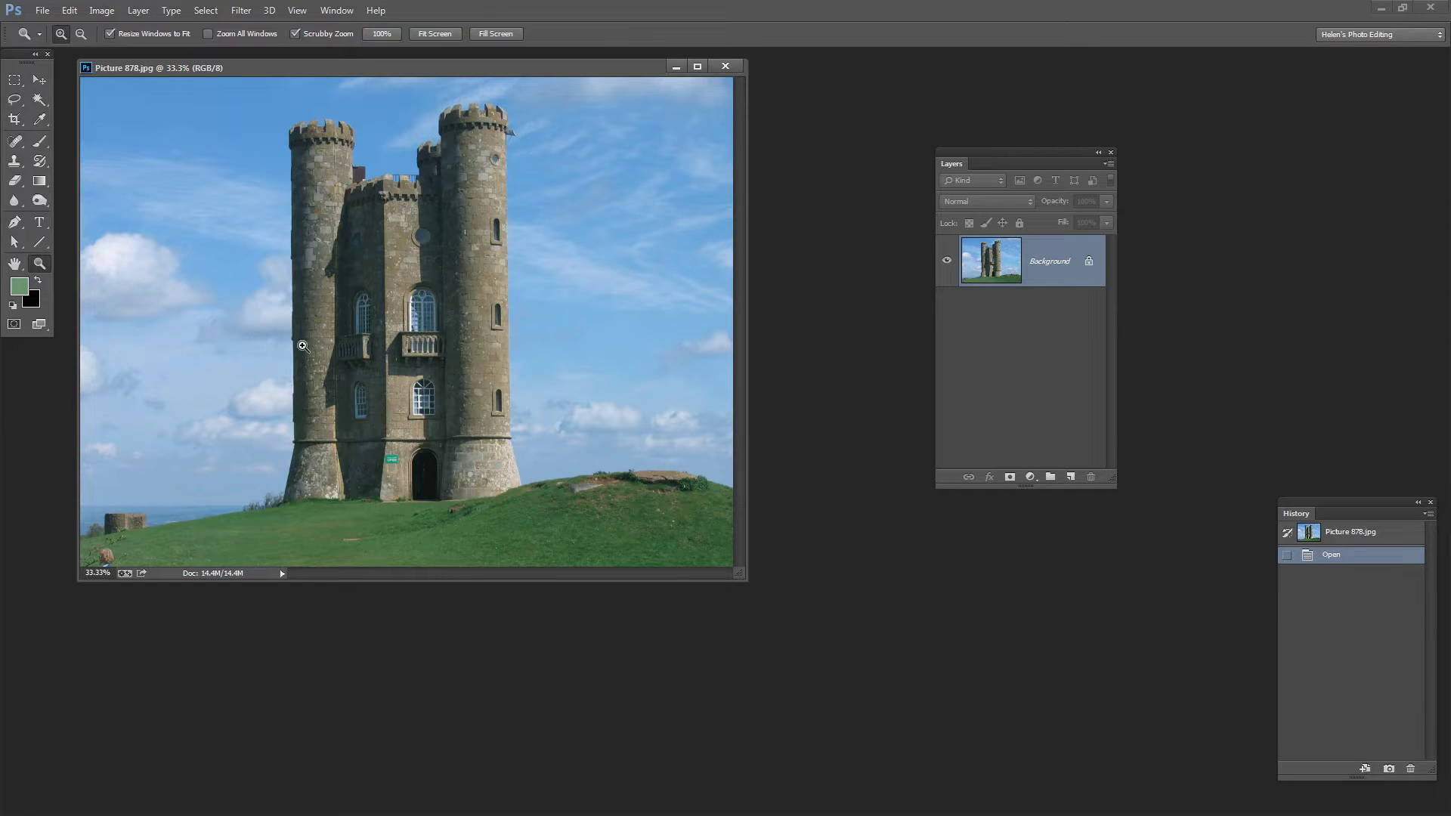
{"action": "key", "text": "alt"}
{"action": "left_click", "coordinate": [406, 337], "text": "alt"}
{"action": "left_click", "coordinate": [411, 340], "text": "alt"}
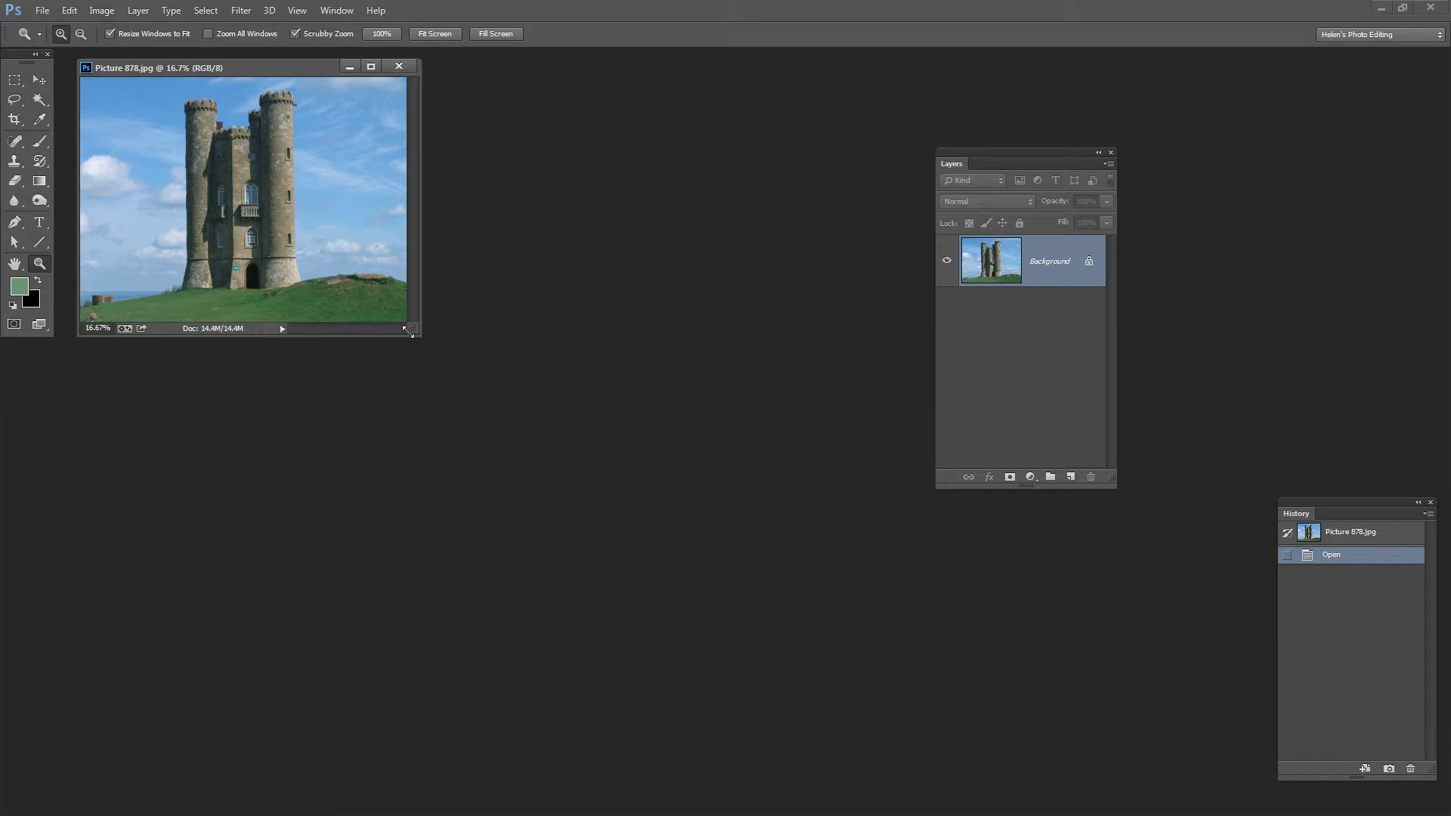
{"action": "left_click_drag", "start_coordinate": [414, 331], "coordinate": [607, 751]}
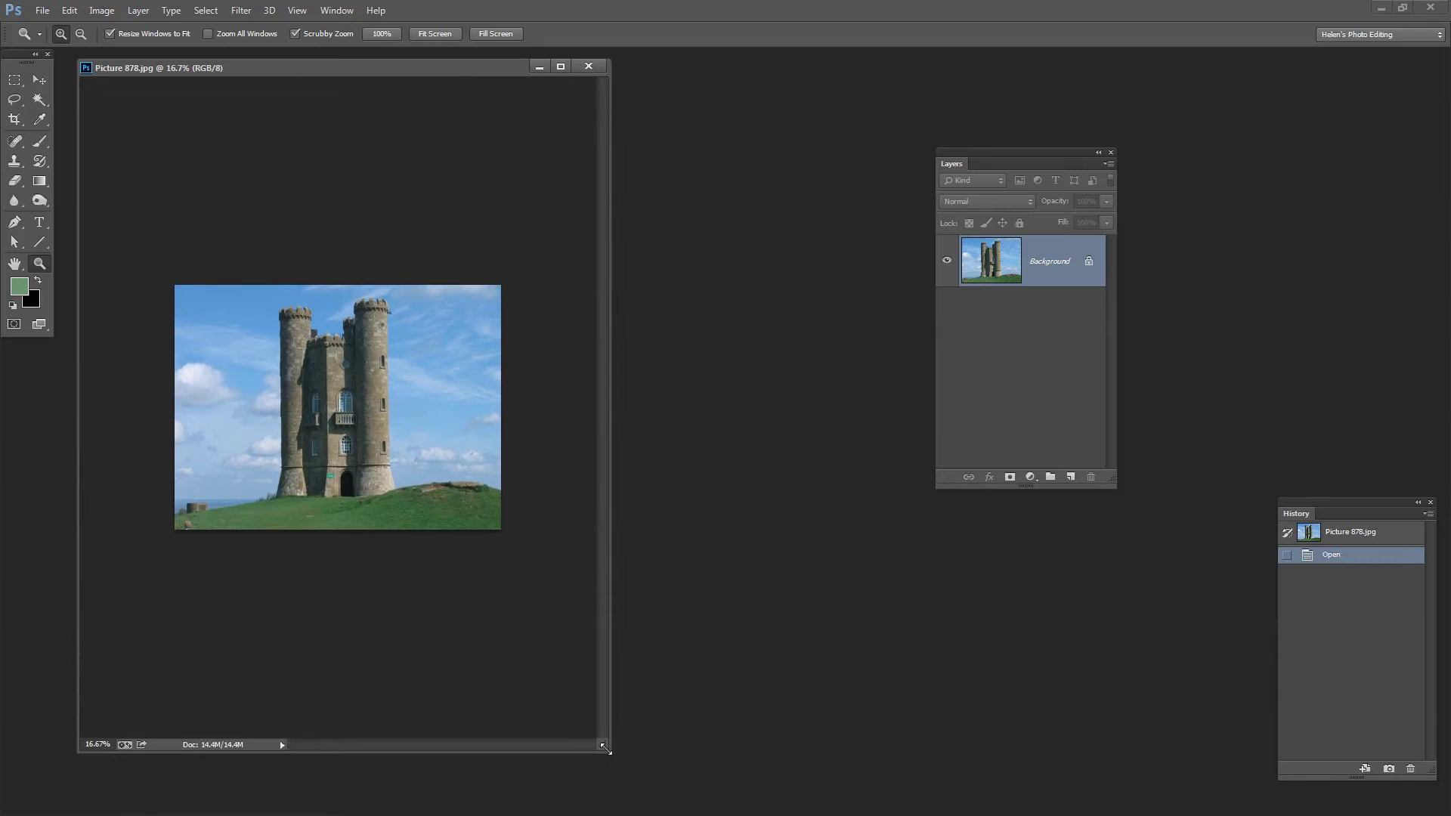
{"action": "left_click", "coordinate": [15, 120]}
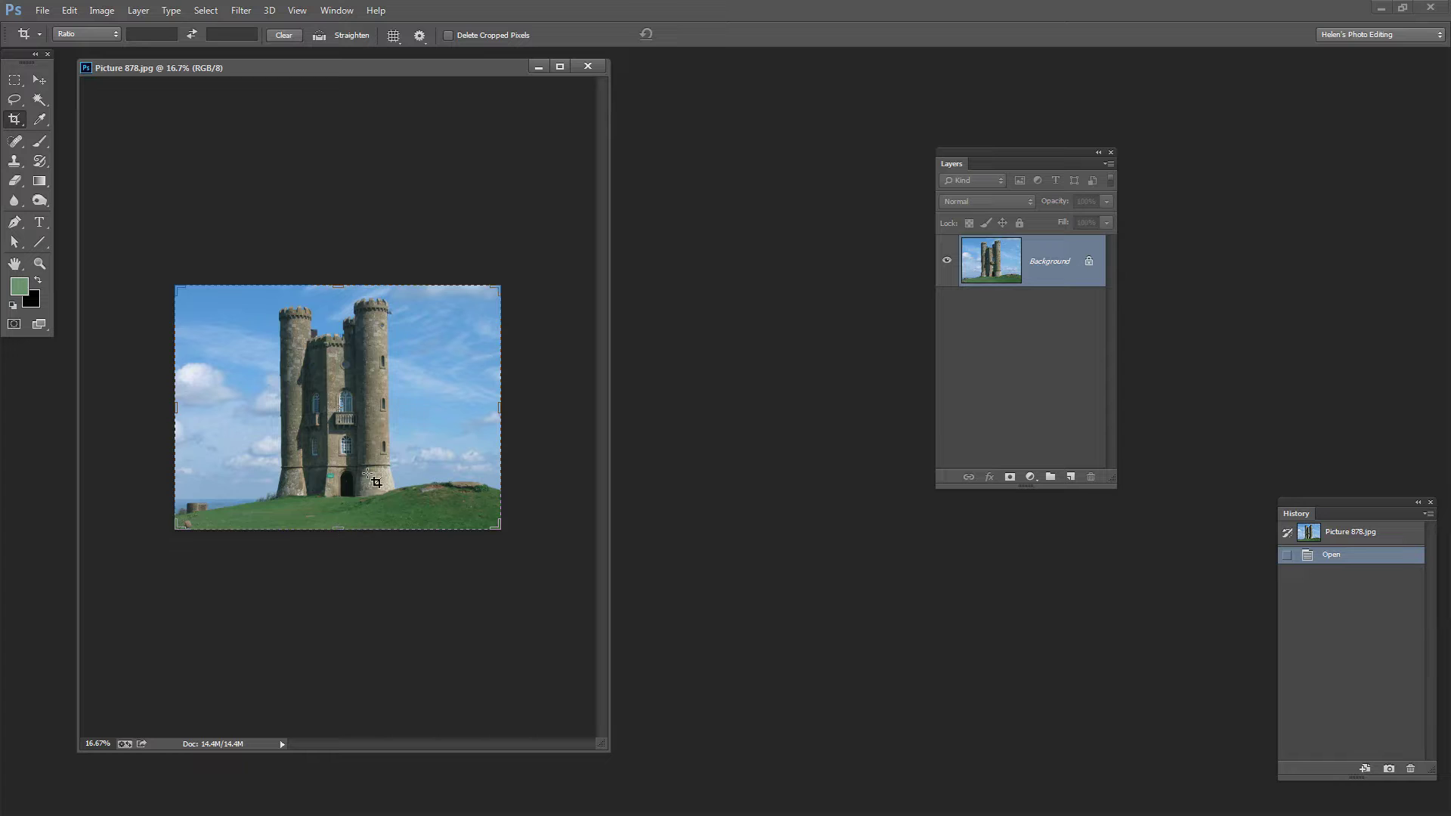
{"action": "left_click_drag", "start_coordinate": [334, 530], "coordinate": [345, 735]}
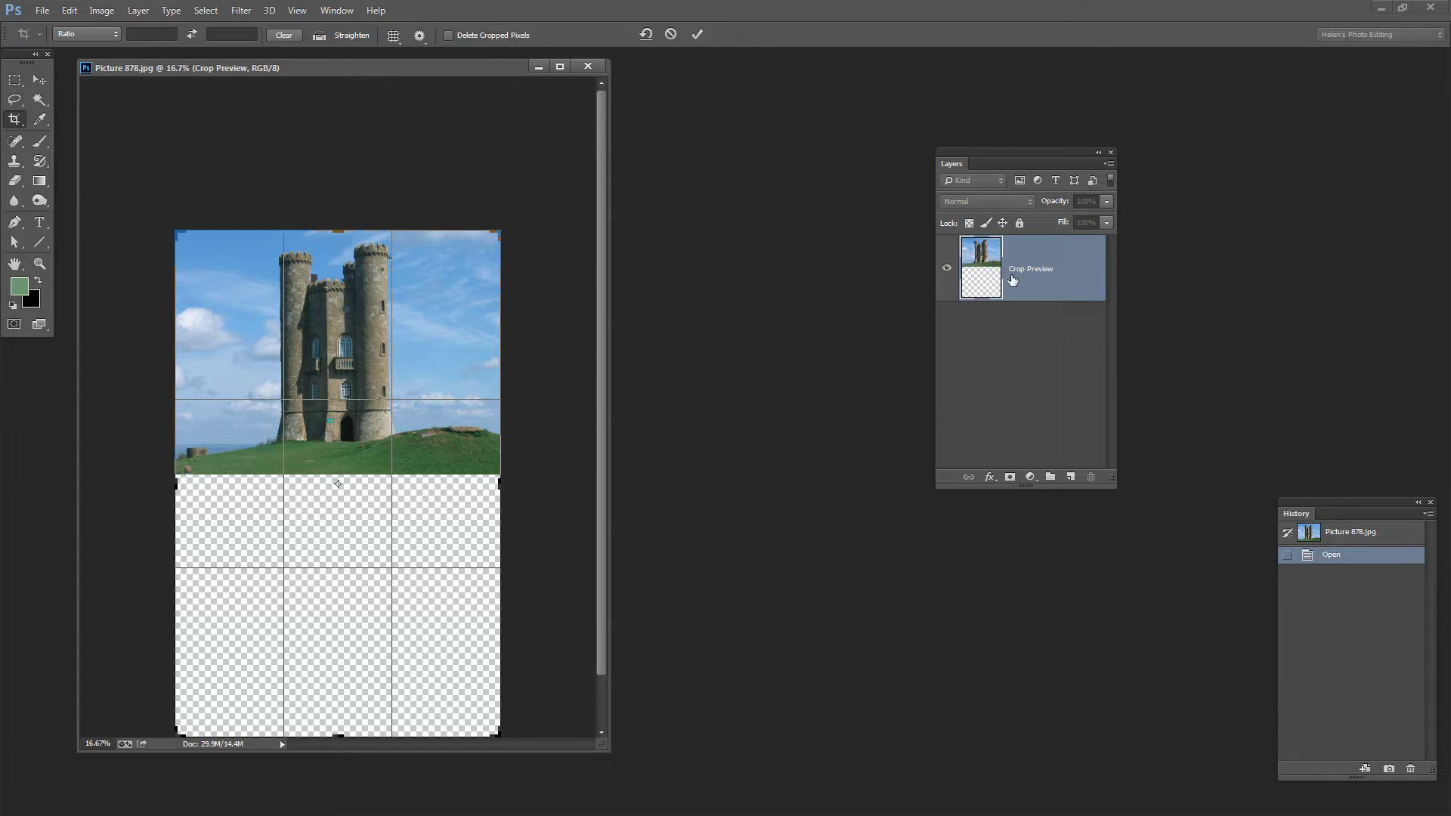
{"action": "left_click", "coordinate": [696, 35]}
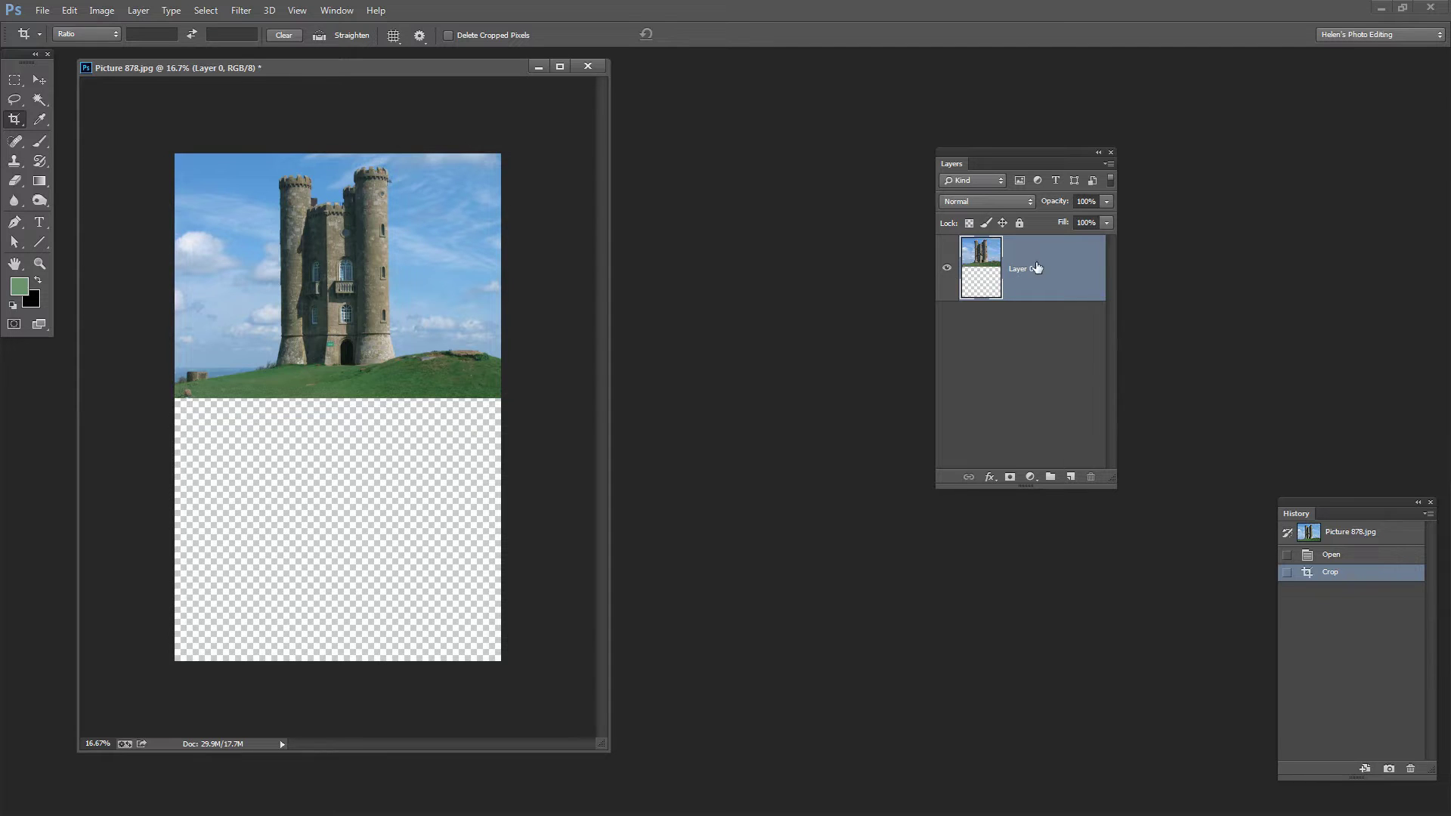
Duplicate the castle photo layer and flip the original, Layer 0, vertically
{"action": "left_click_drag", "start_coordinate": [1040, 270], "coordinate": [1073, 478]}
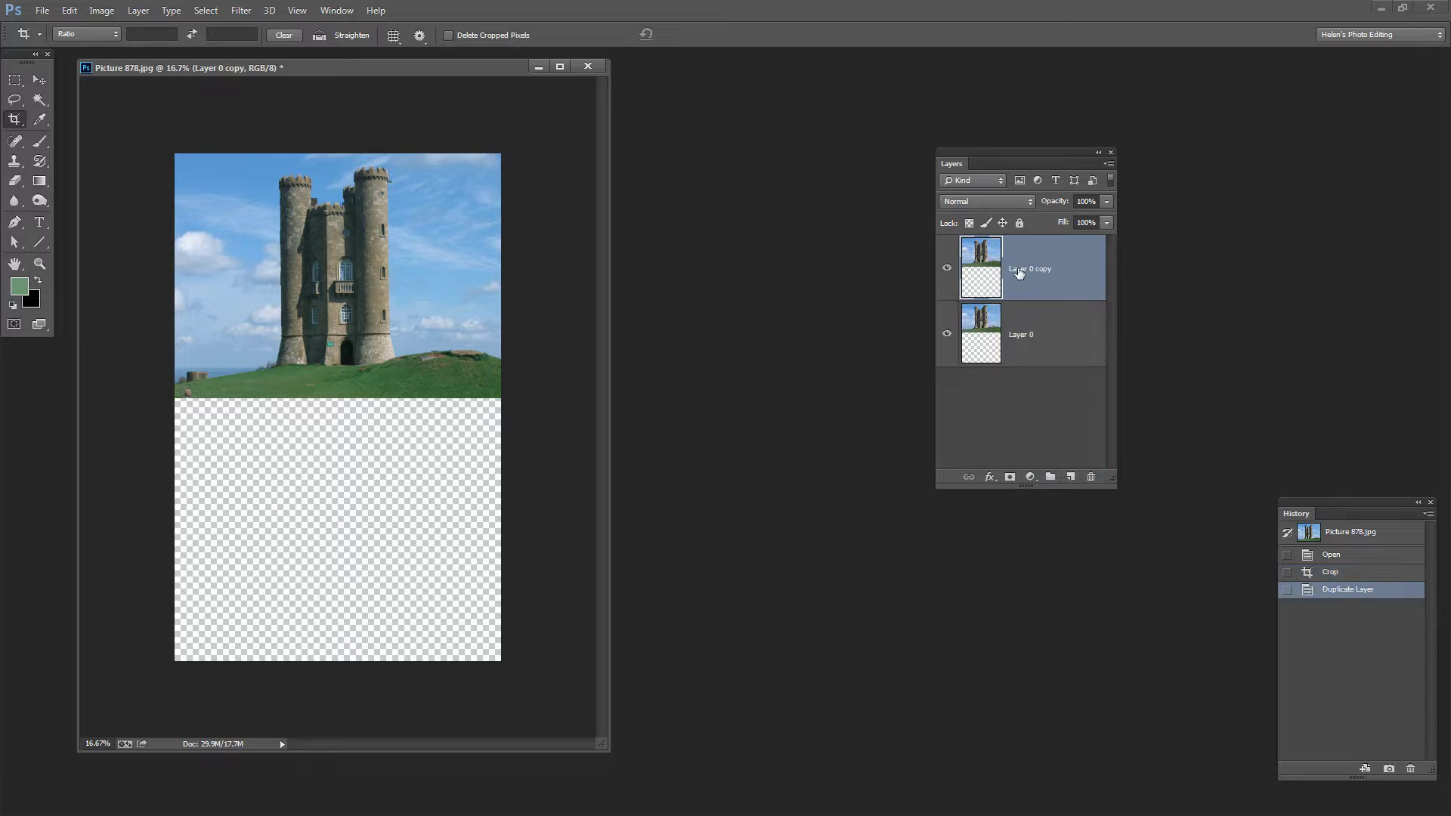
{"action": "left_click_drag", "start_coordinate": [979, 152], "coordinate": [726, 115]}
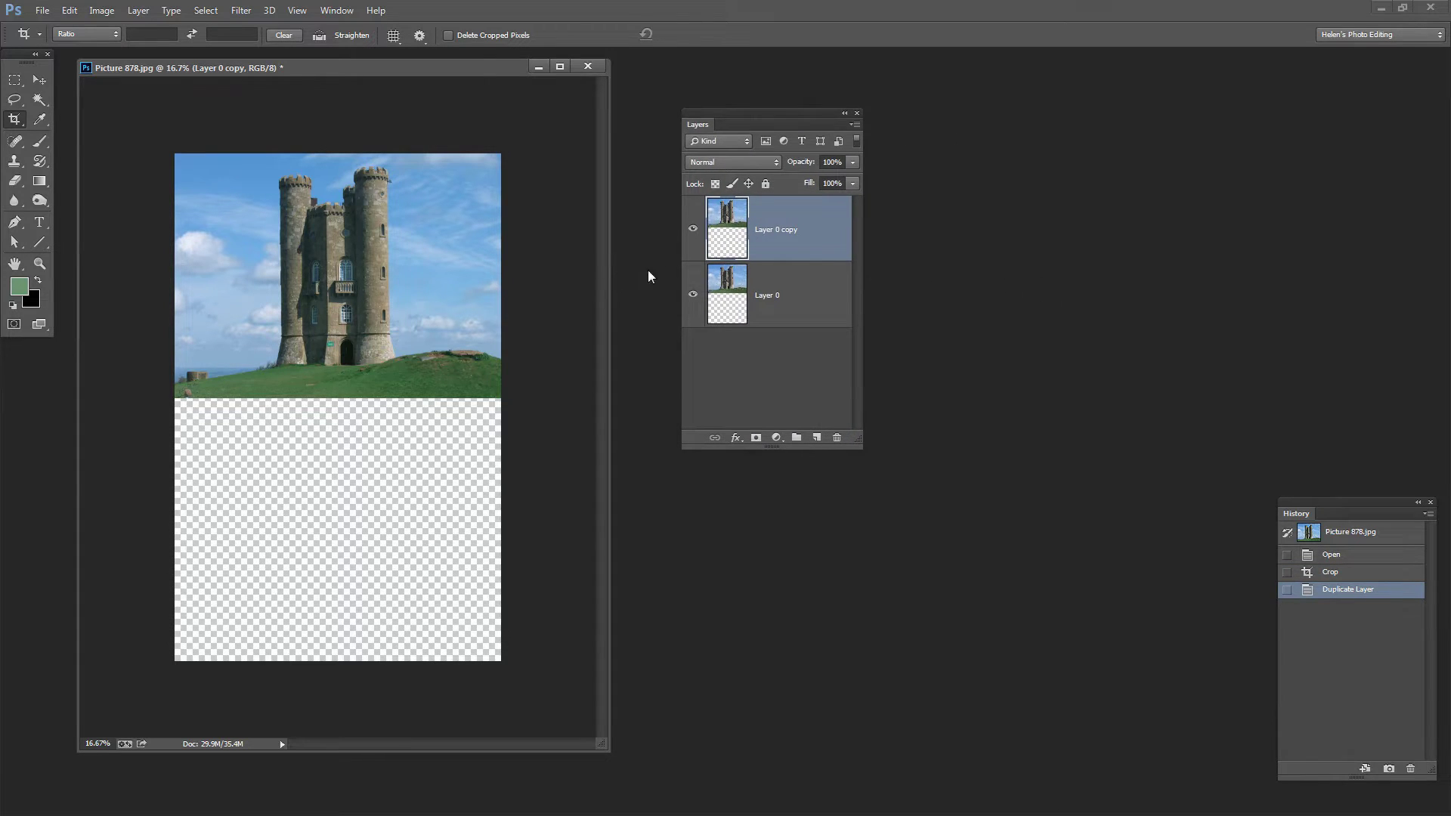
{"action": "left_click", "coordinate": [741, 284]}
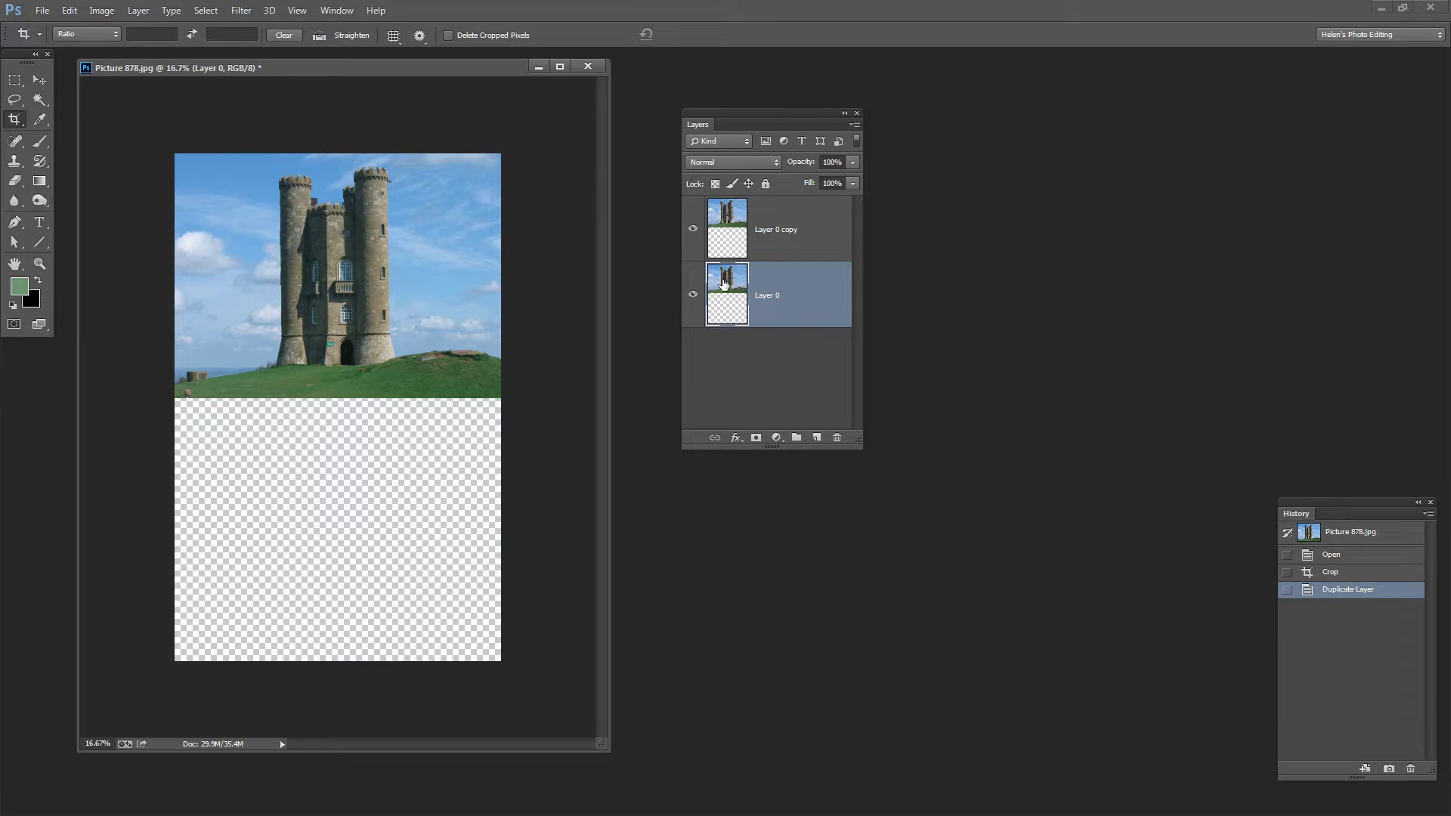
{"action": "left_click", "coordinate": [70, 12]}
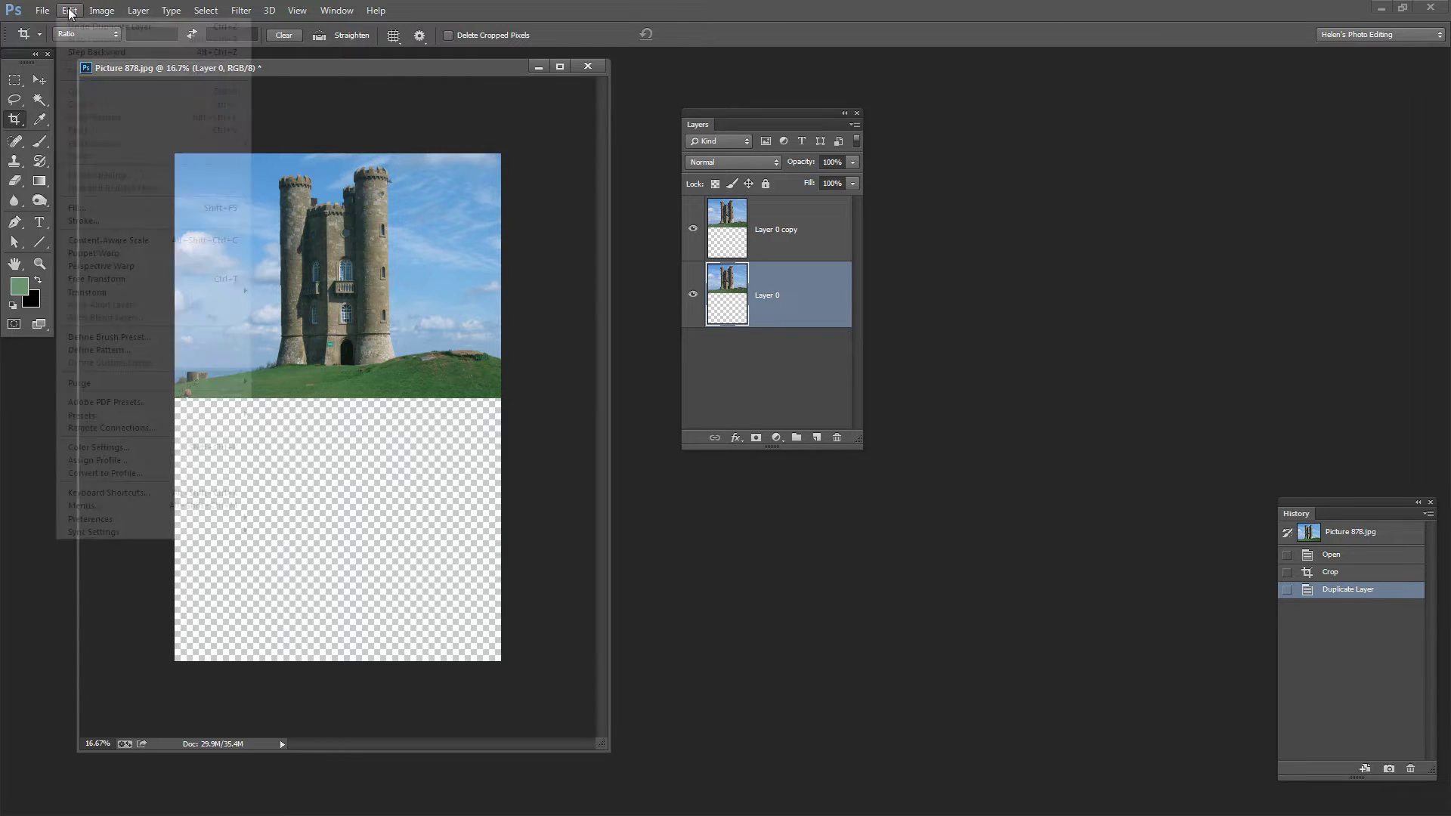
{"action": "mouse_move", "coordinate": [81, 296]}
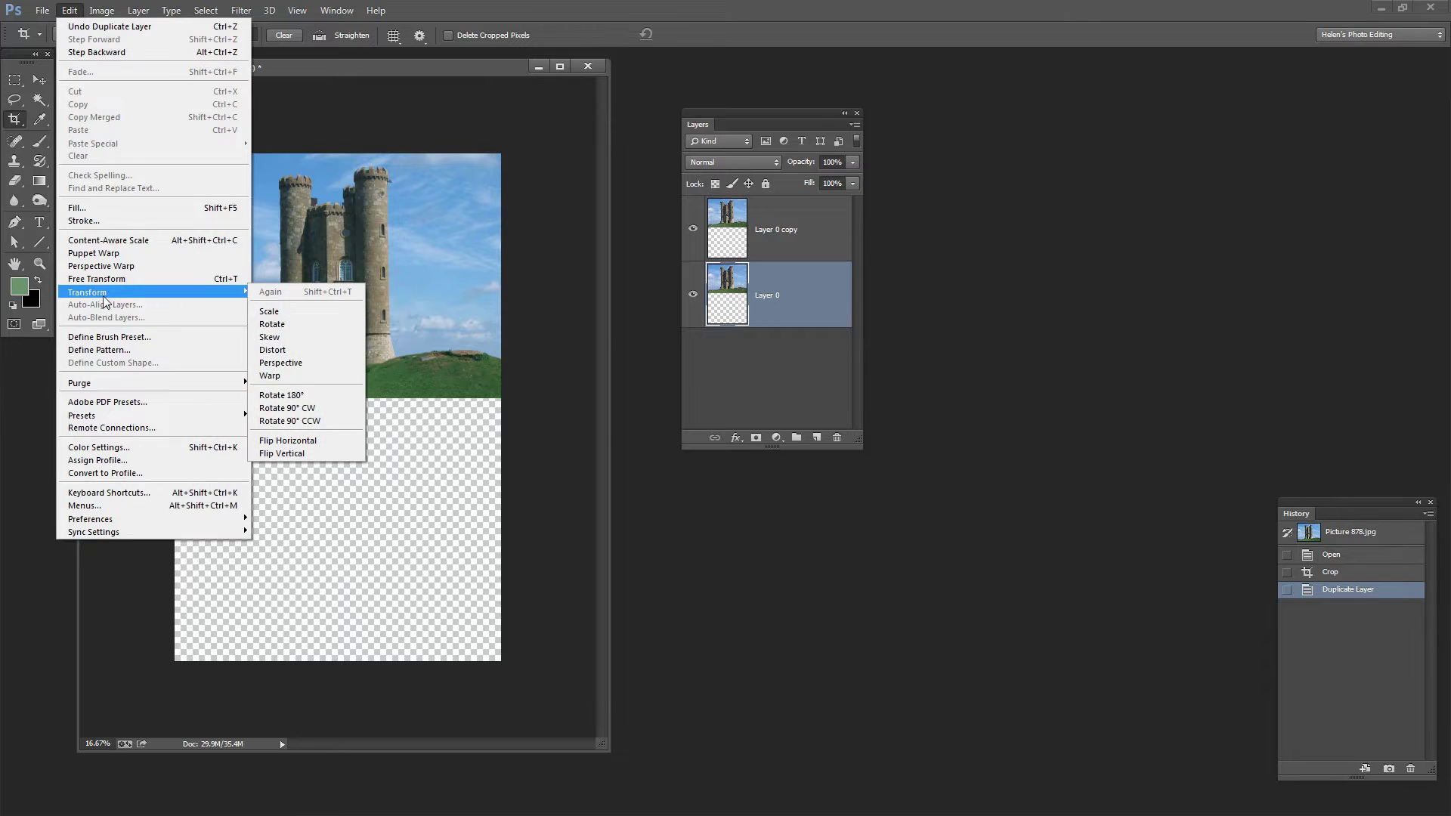
{"action": "left_click", "coordinate": [275, 454]}
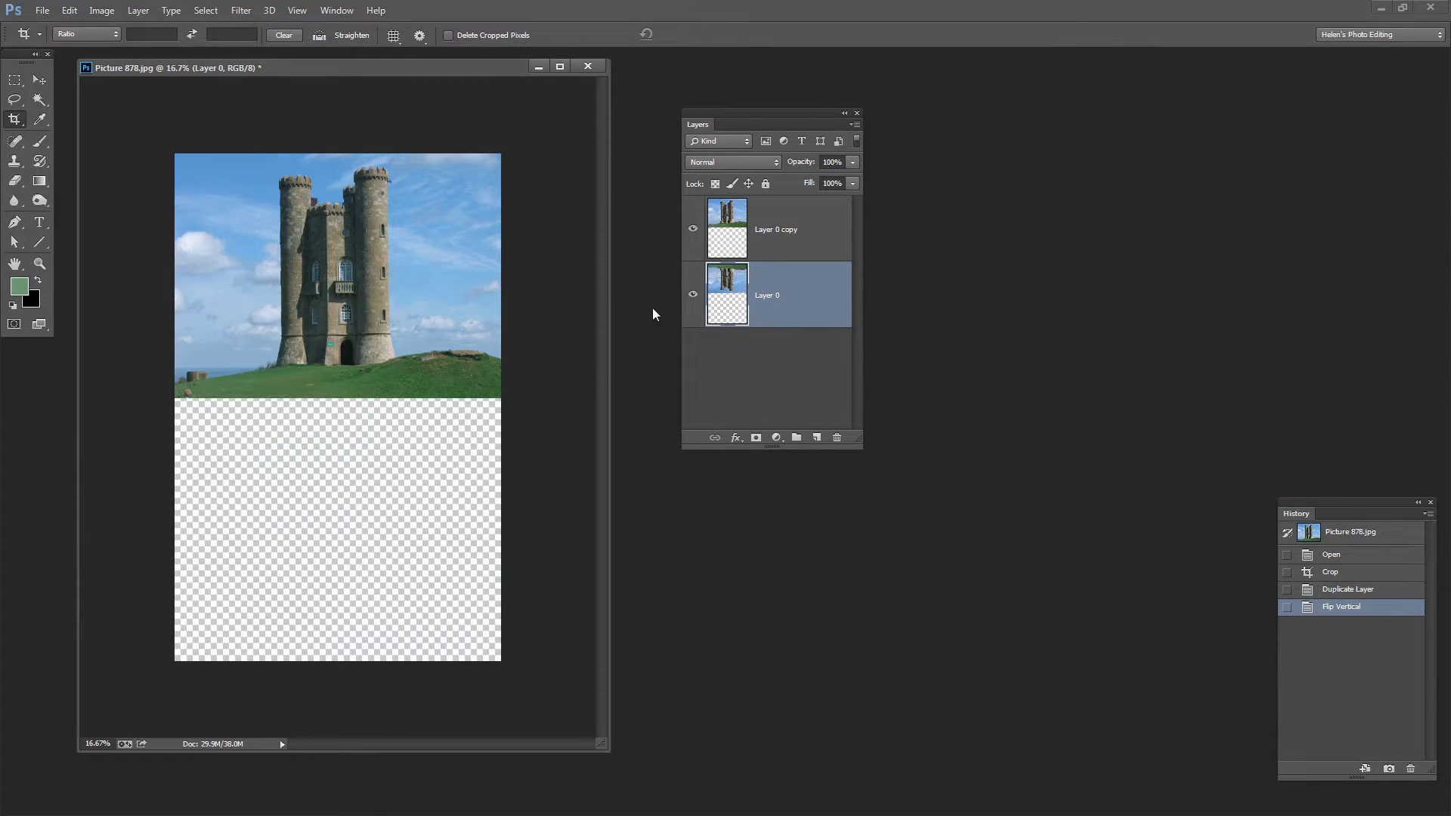
Move the flipped castle down into the empty canvas, tucking its top edge under the hill to form a reflection
{"action": "left_click", "coordinate": [36, 81]}
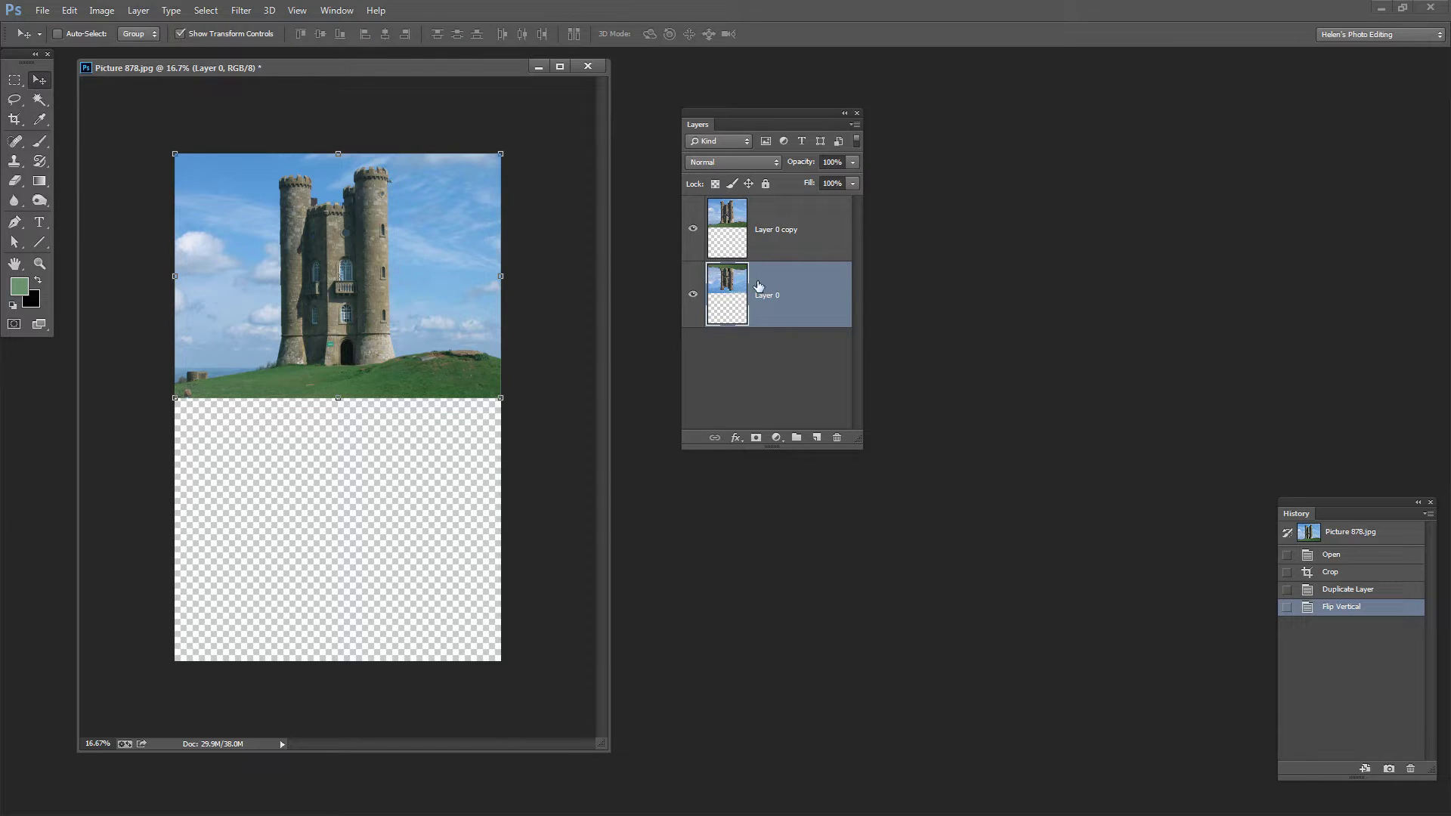
{"action": "left_click_drag", "start_coordinate": [422, 236], "coordinate": [426, 480]}
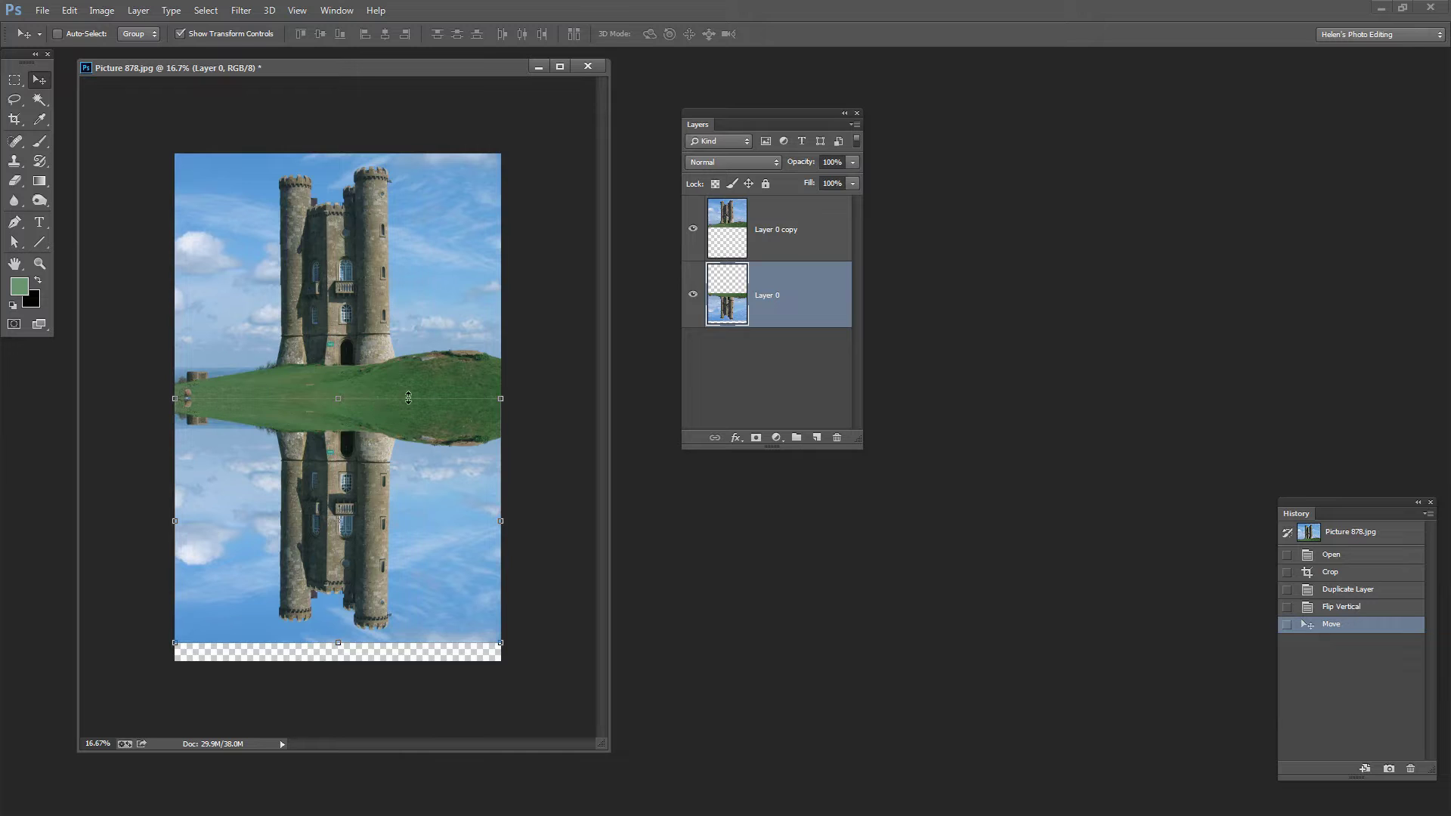
{"action": "left_click_drag", "start_coordinate": [411, 525], "coordinate": [407, 500]}
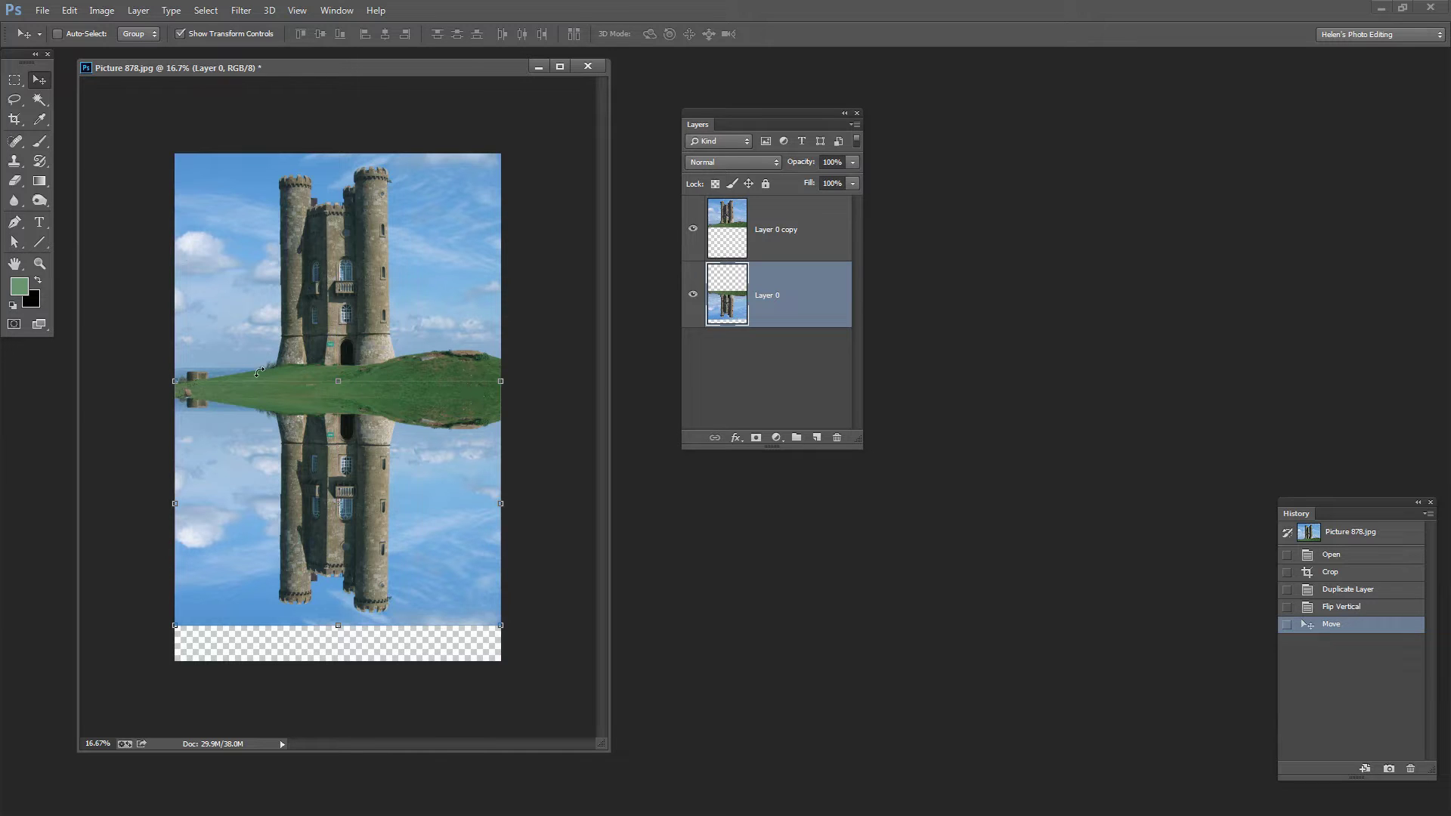
{"action": "left_click_drag", "start_coordinate": [274, 469], "coordinate": [272, 467]}
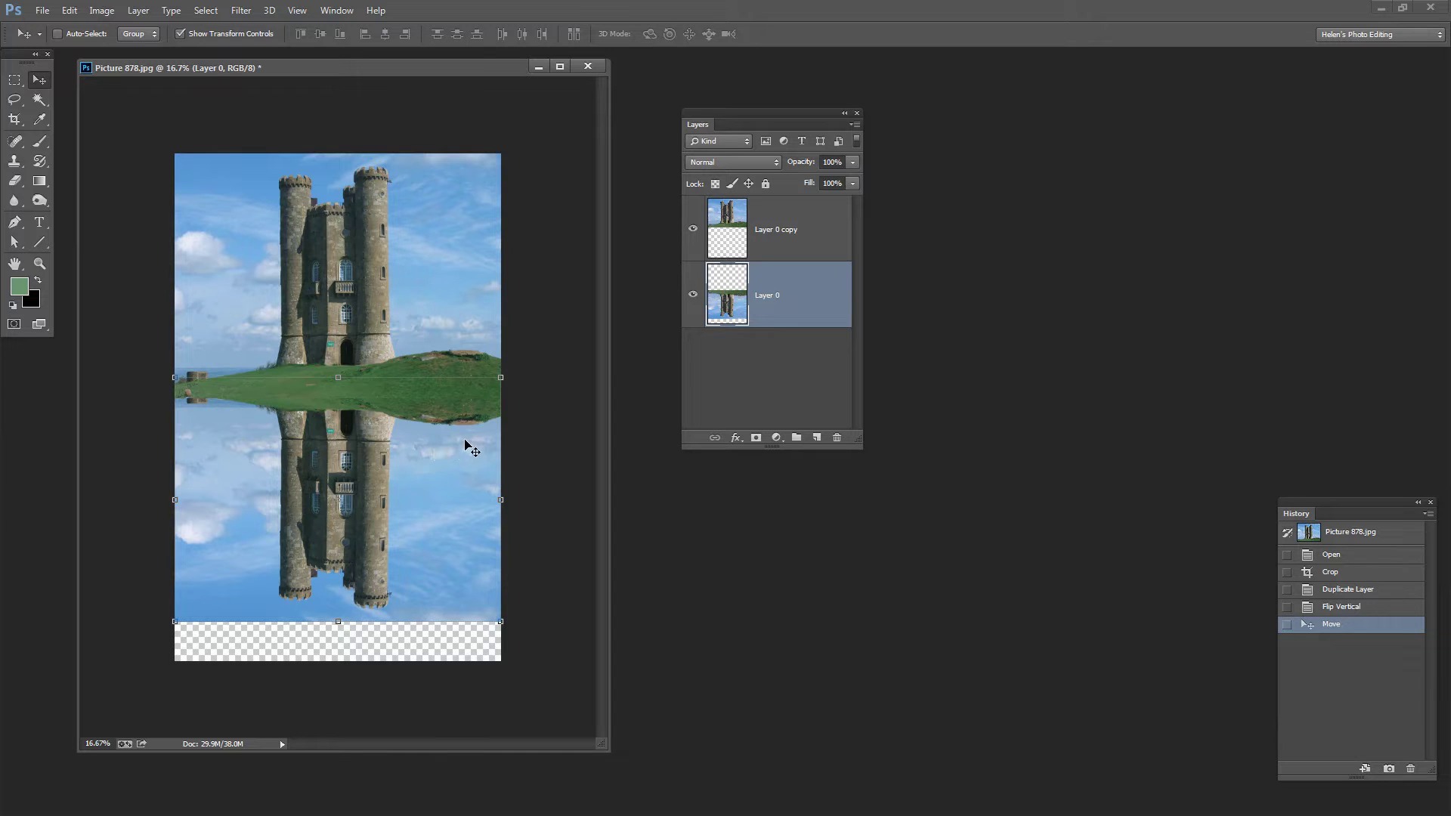
Start the Ripple distort filter on the flipped castle layer and preview the Small, Medium and Large sizes
{"action": "left_click", "coordinate": [242, 11]}
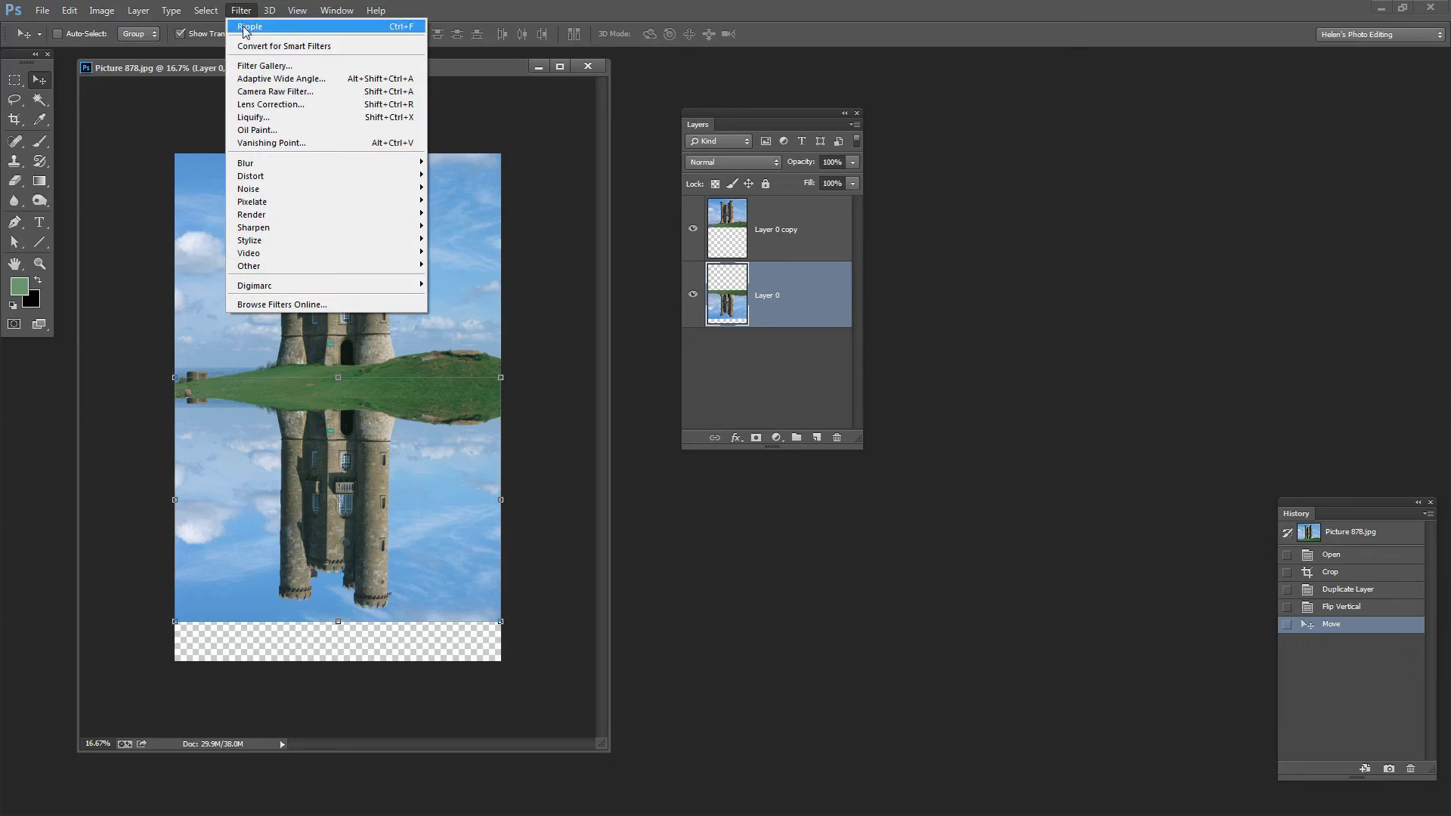
{"action": "mouse_move", "coordinate": [261, 176]}
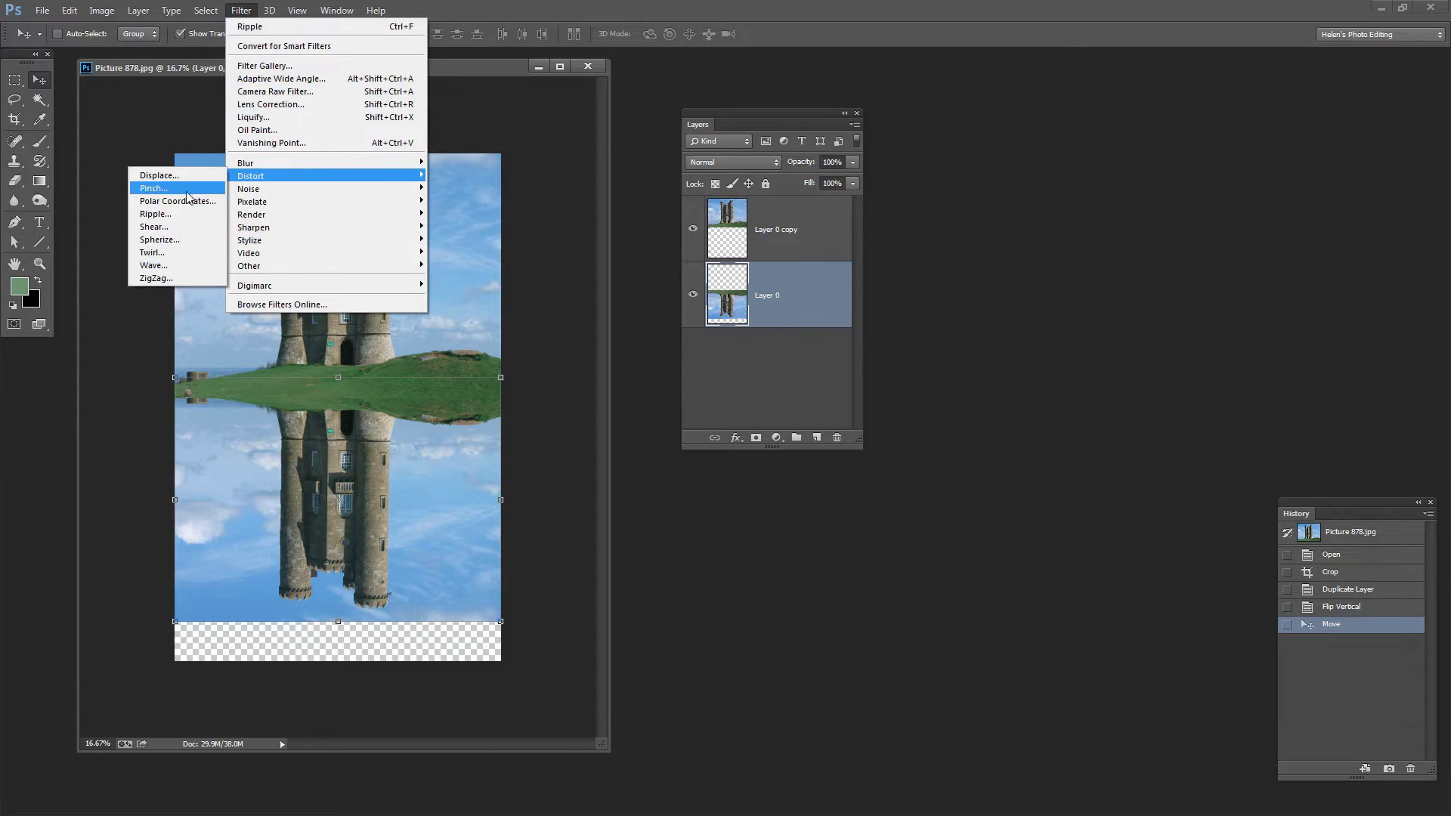
{"action": "left_click", "coordinate": [155, 214]}
{"action": "left_click_drag", "start_coordinate": [643, 285], "coordinate": [494, 202]}
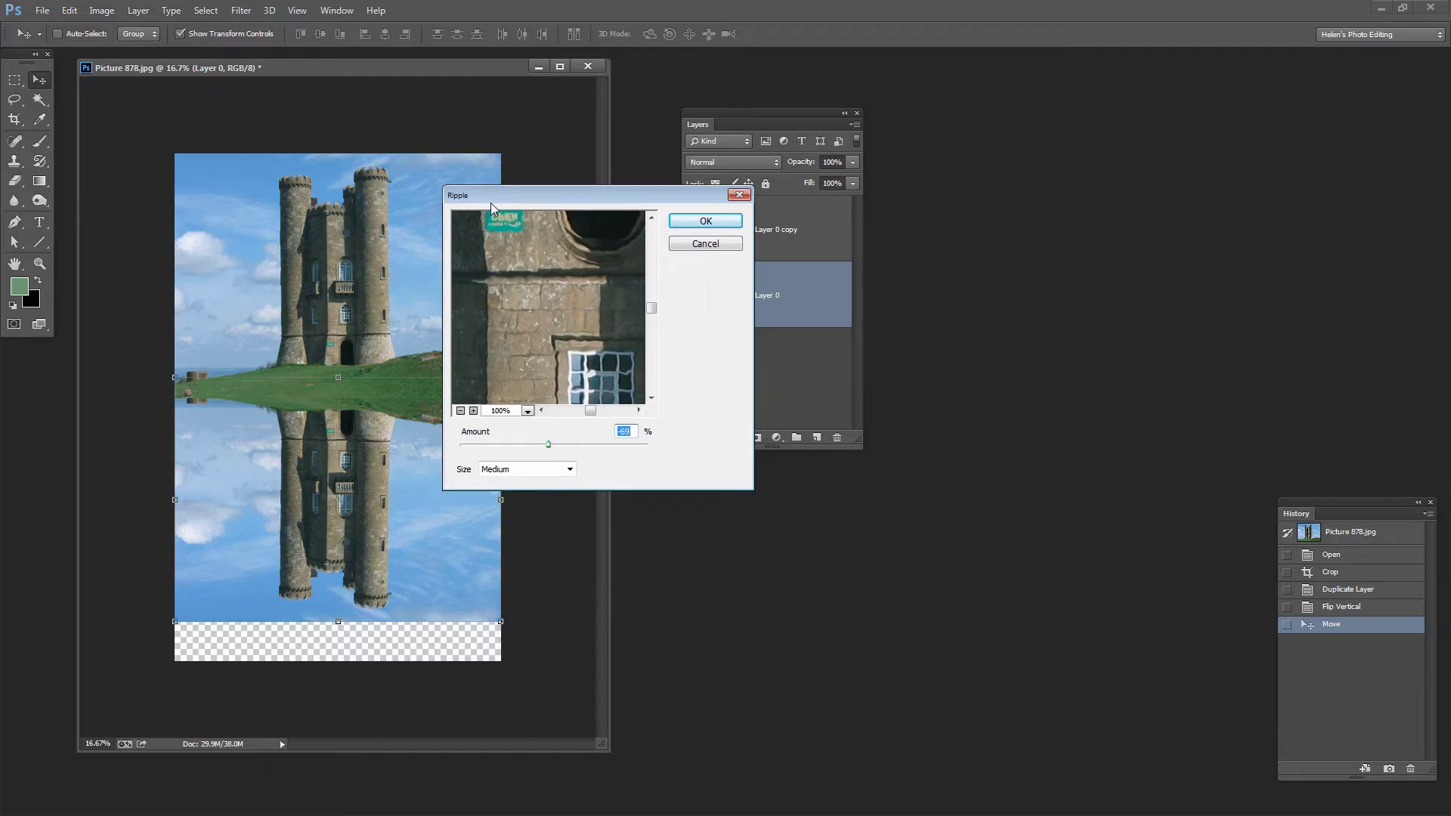
{"action": "left_click", "coordinate": [545, 476]}
{"action": "left_click", "coordinate": [547, 478]}
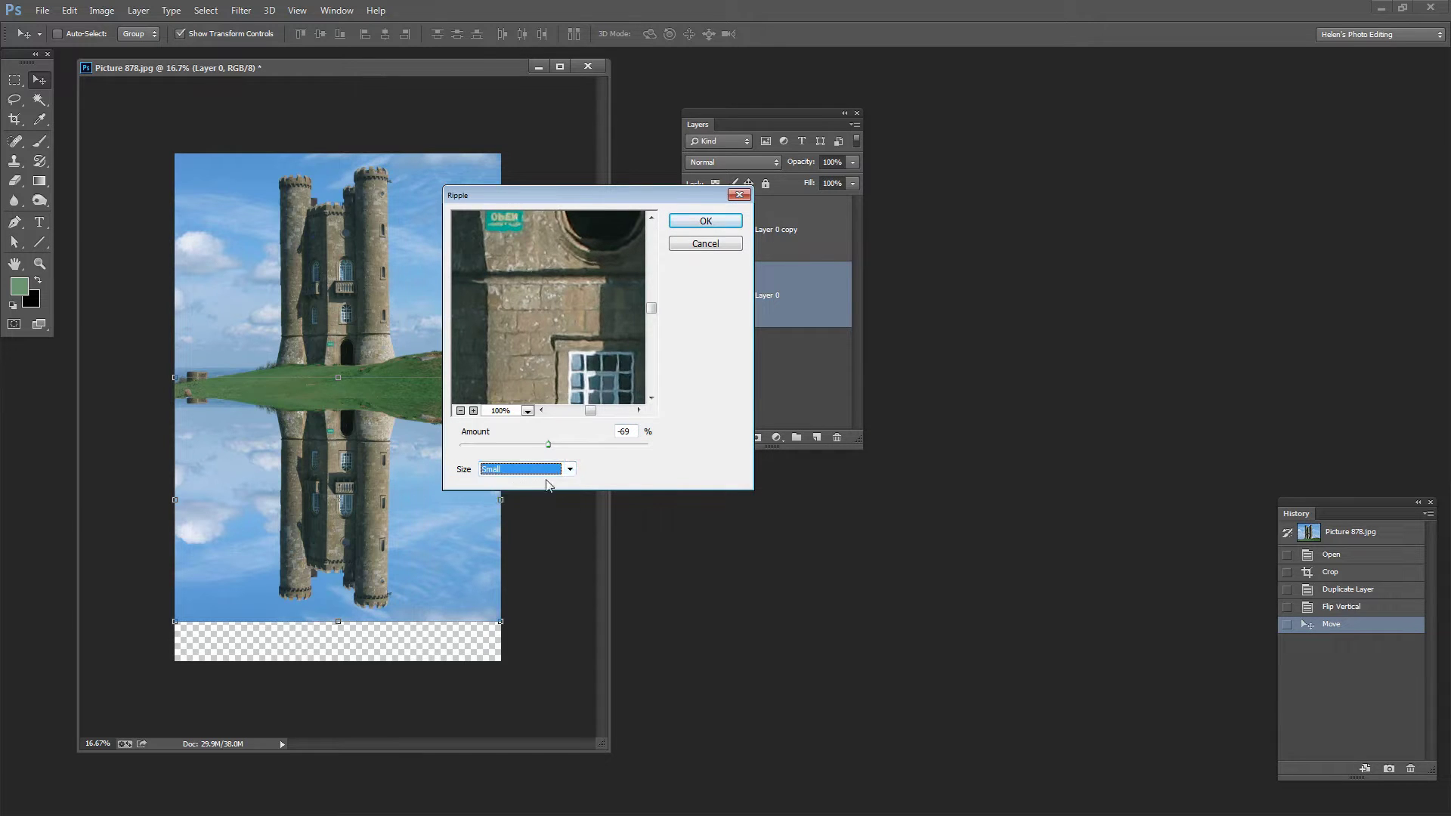
{"action": "left_click", "coordinate": [570, 470]}
{"action": "left_click", "coordinate": [544, 495]}
{"action": "left_click", "coordinate": [567, 471]}
{"action": "left_click", "coordinate": [542, 505]}
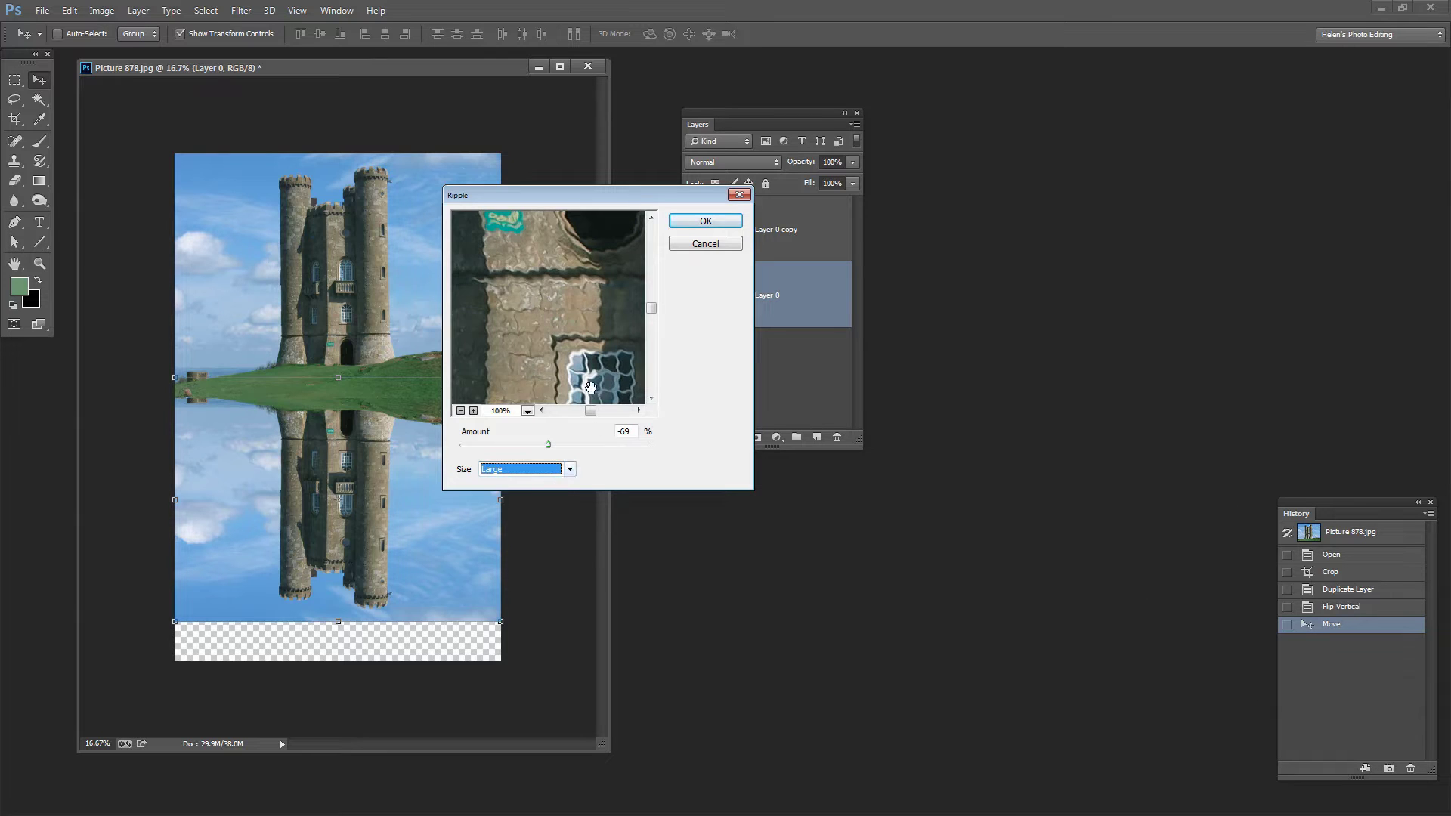
Set the ripple amount to about 150% with Medium size and apply it to the reflection
{"action": "left_click_drag", "start_coordinate": [591, 387], "coordinate": [536, 316]}
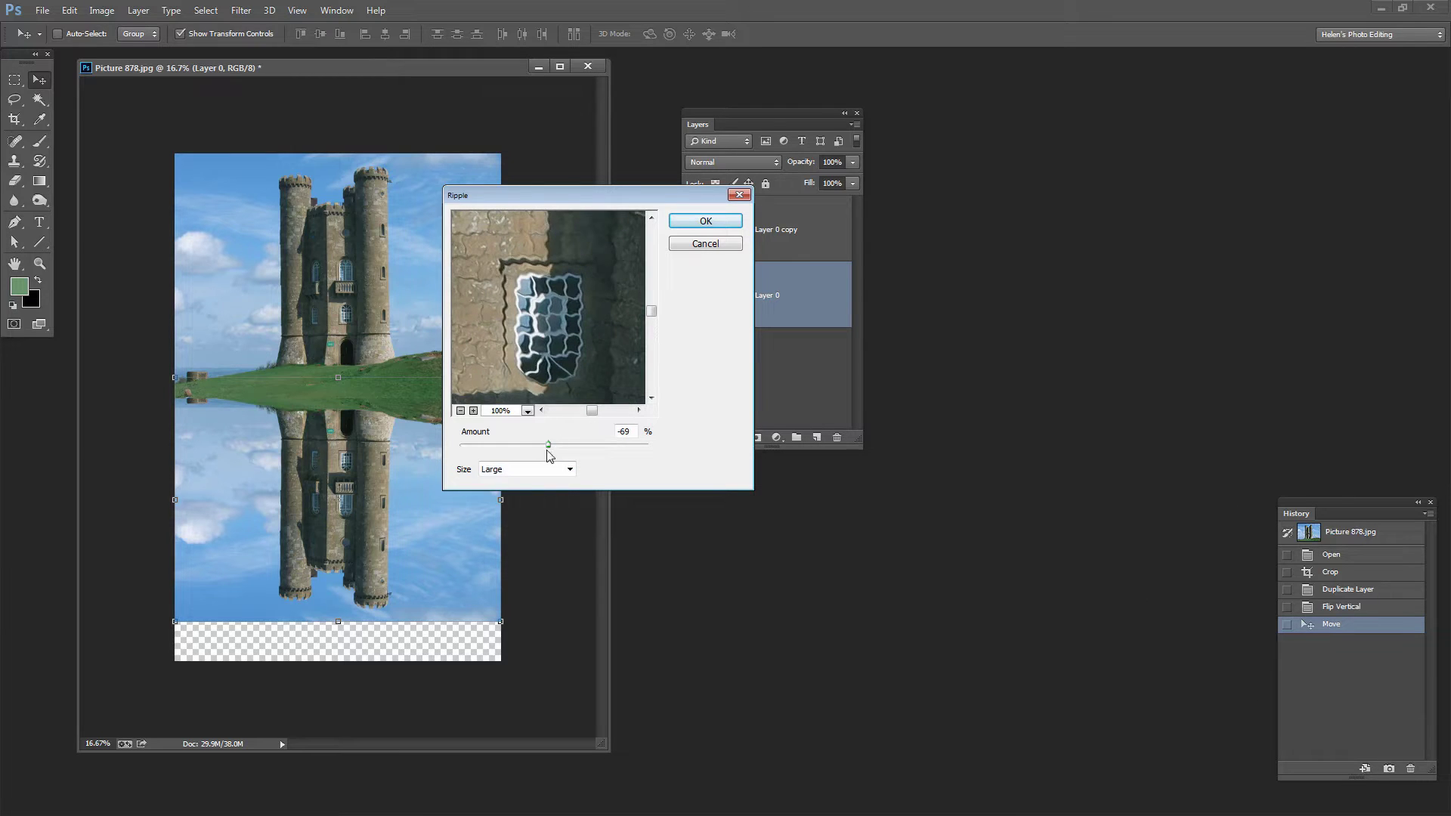
{"action": "mouse_move", "coordinate": [548, 445]}
{"action": "left_mouse_down"}
{"action": "mouse_move", "coordinate": [610, 448]}
{"action": "mouse_move", "coordinate": [557, 445]}
{"action": "left_mouse_up"}
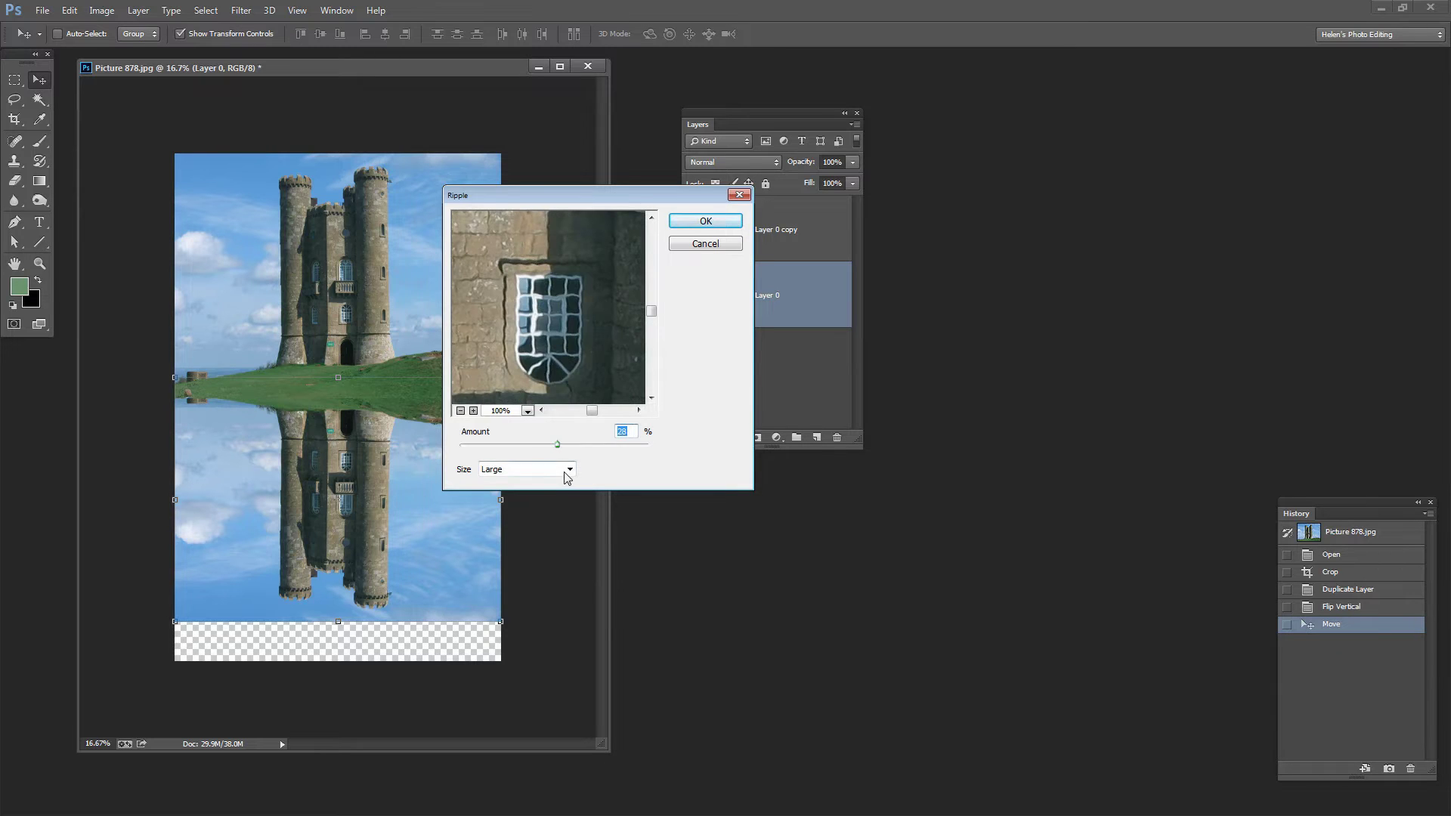
{"action": "left_click", "coordinate": [569, 472]}
{"action": "left_click", "coordinate": [556, 497]}
{"action": "left_click", "coordinate": [559, 446]}
{"action": "left_click_drag", "start_coordinate": [559, 446], "coordinate": [576, 454]}
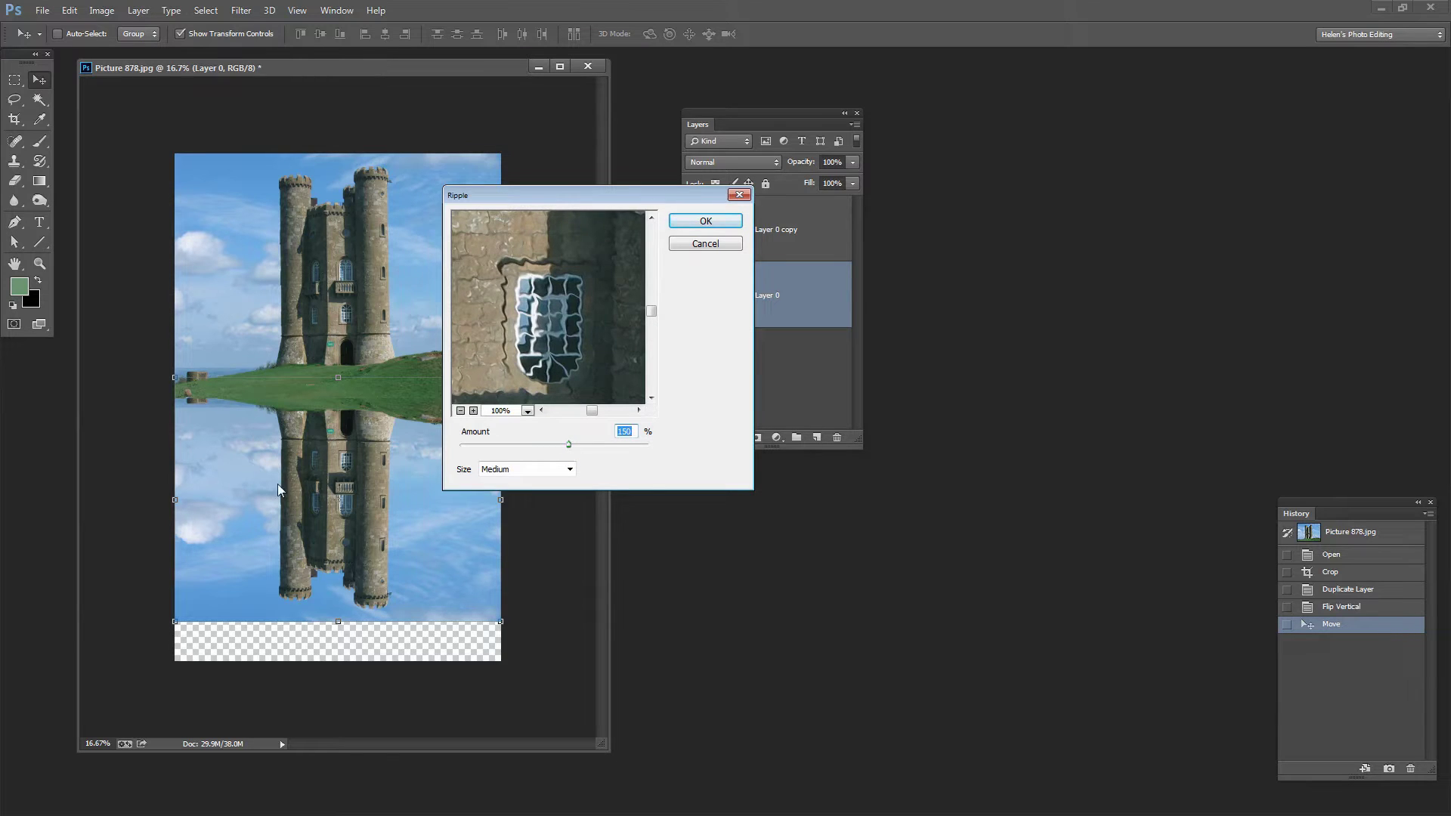
{"action": "left_click", "coordinate": [701, 223]}
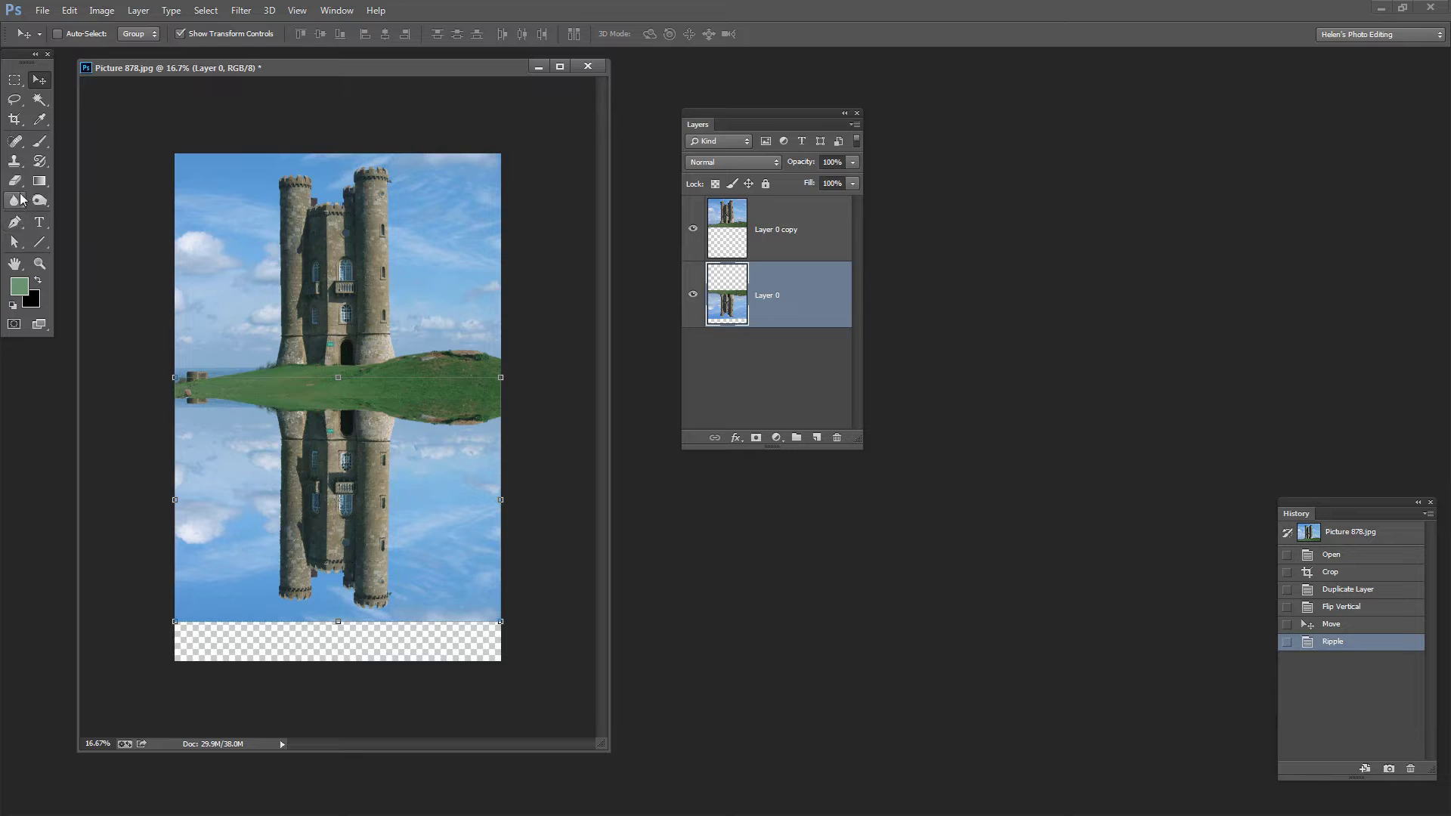
Add a new empty layer and place it beneath the rippled reflection layer
{"action": "left_click", "coordinate": [39, 261]}
{"action": "left_click_drag", "start_coordinate": [169, 365], "coordinate": [250, 337]}
{"action": "left_click_drag", "start_coordinate": [456, 576], "coordinate": [506, 443]}
{"action": "left_click_drag", "start_coordinate": [416, 526], "coordinate": [307, 533]}
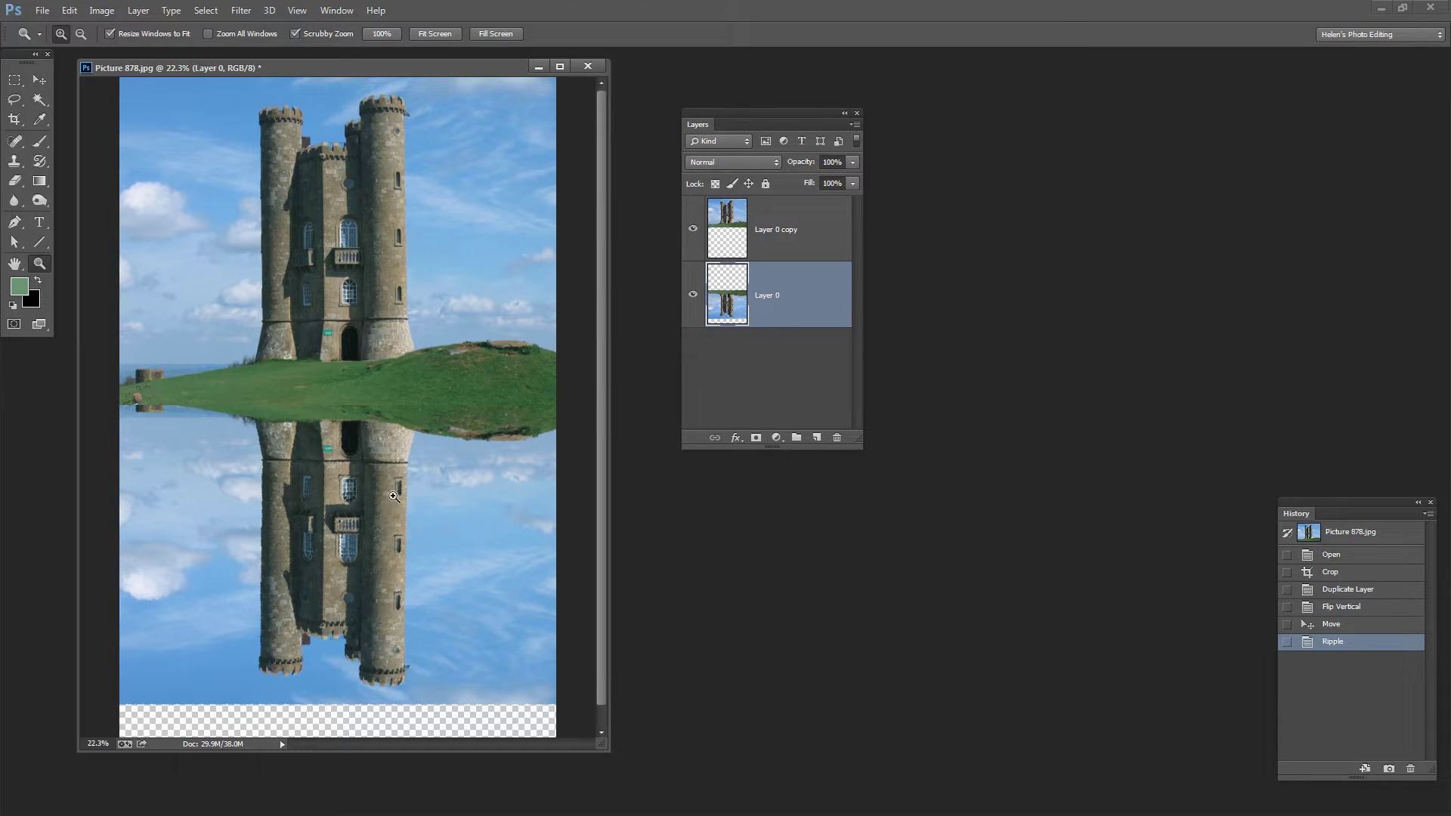
{"action": "left_click", "coordinate": [814, 443]}
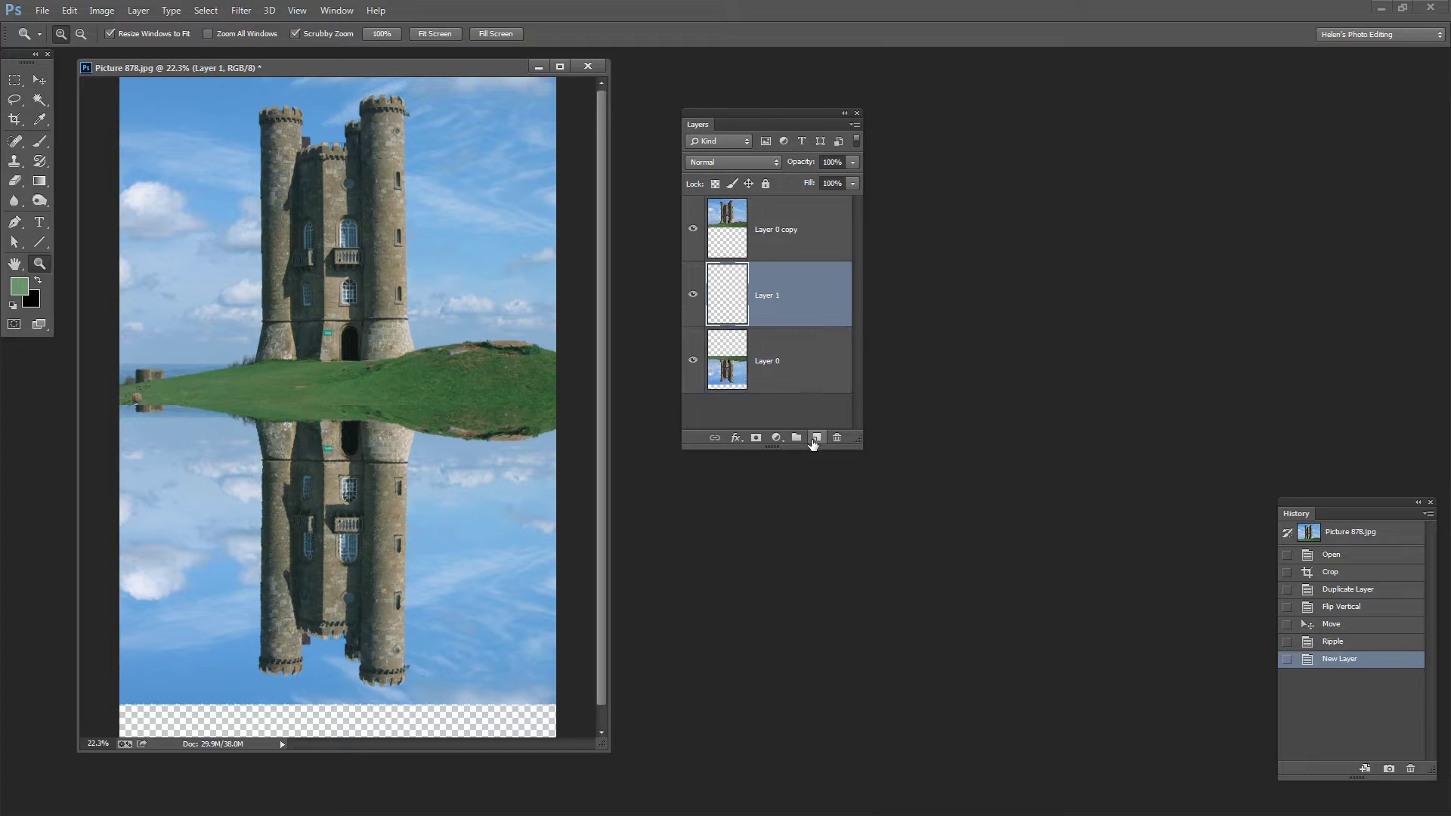
{"action": "left_click_drag", "start_coordinate": [782, 302], "coordinate": [717, 365]}
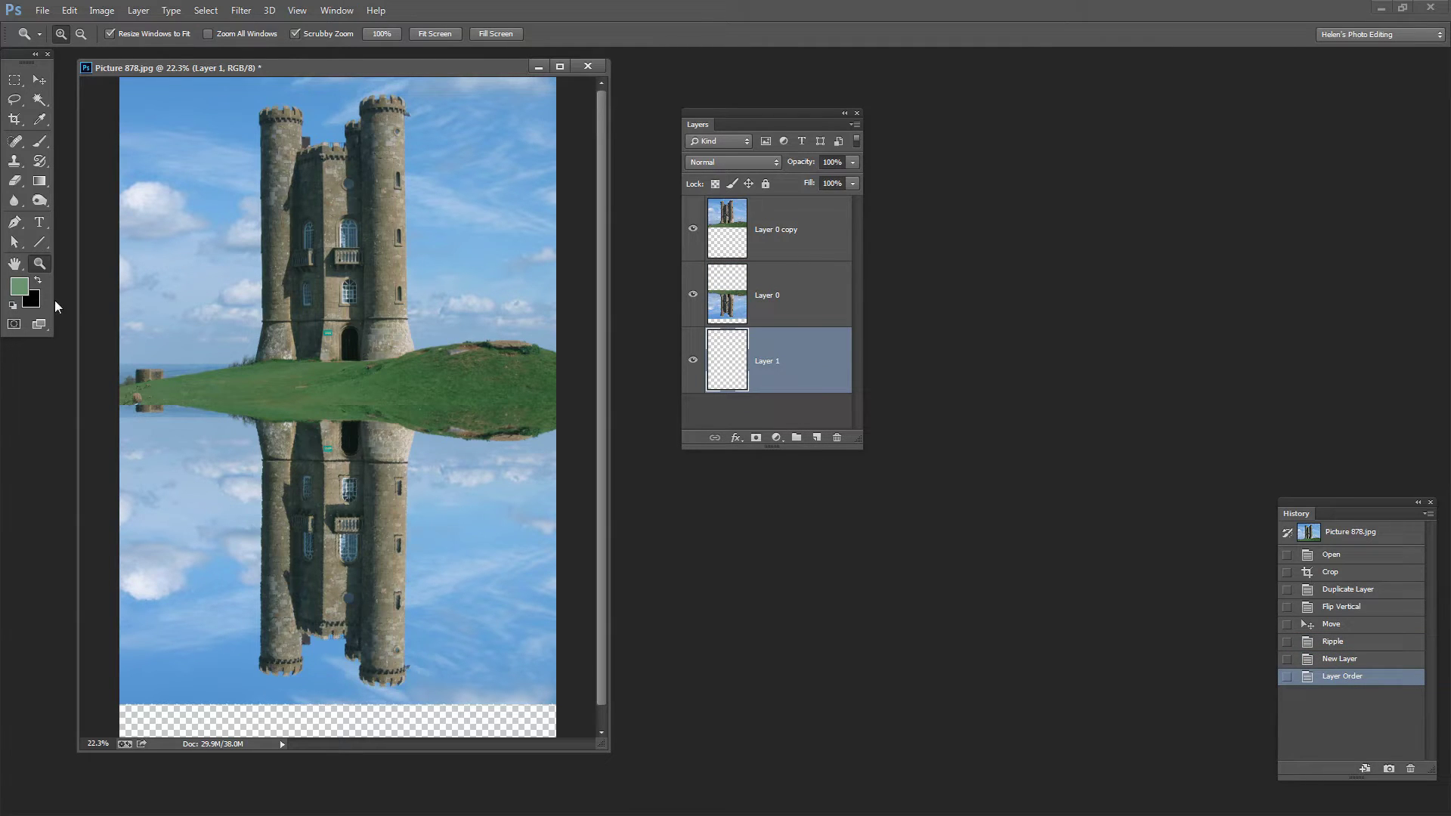
Choose a muted green as the foreground color and fill the empty bottom layer with it
{"action": "left_click", "coordinate": [23, 288]}
{"action": "left_click_drag", "start_coordinate": [588, 281], "coordinate": [743, 412]}
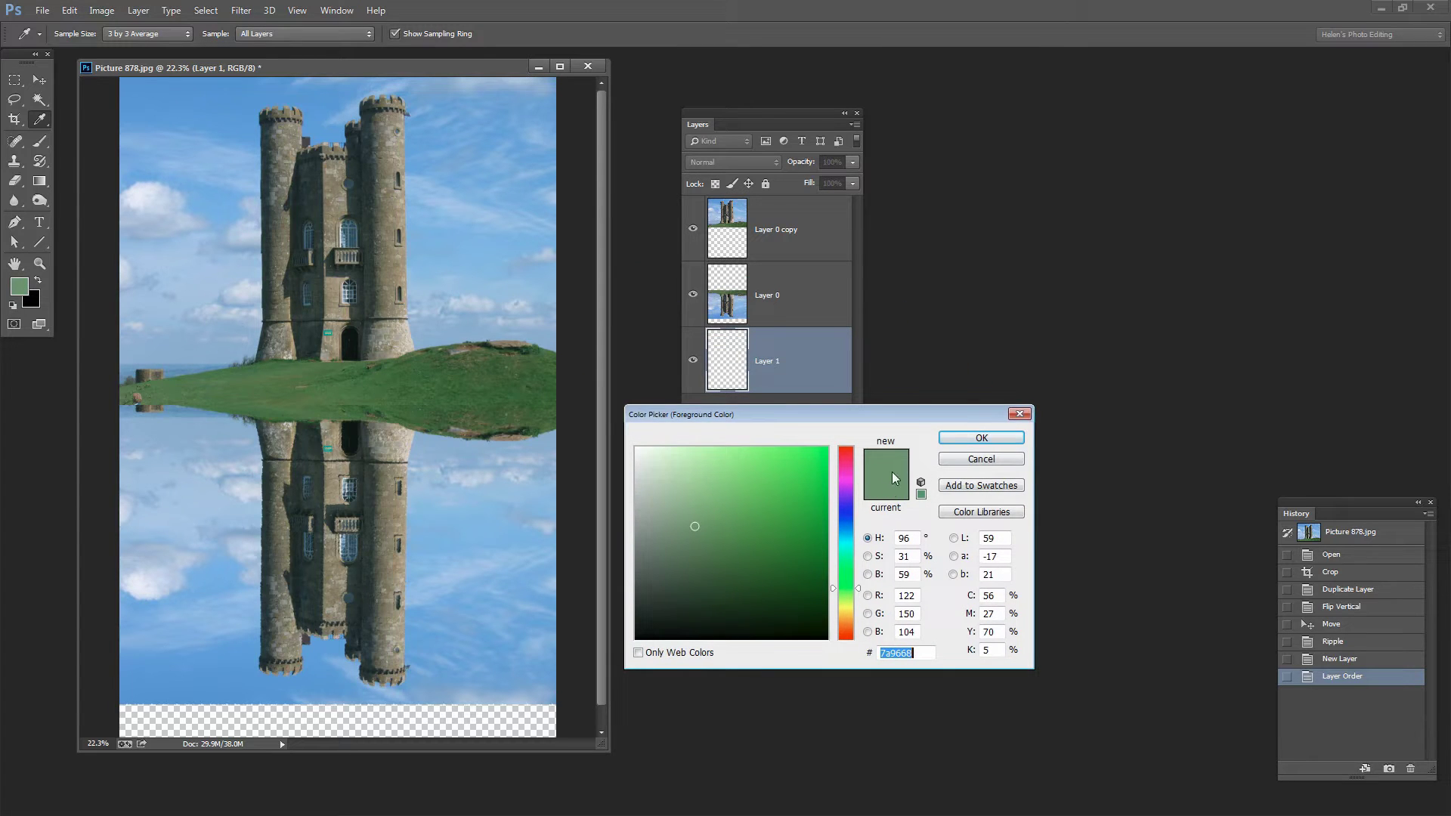
{"action": "left_click", "coordinate": [697, 530]}
{"action": "left_click", "coordinate": [966, 440]}
{"action": "key", "text": "z"}
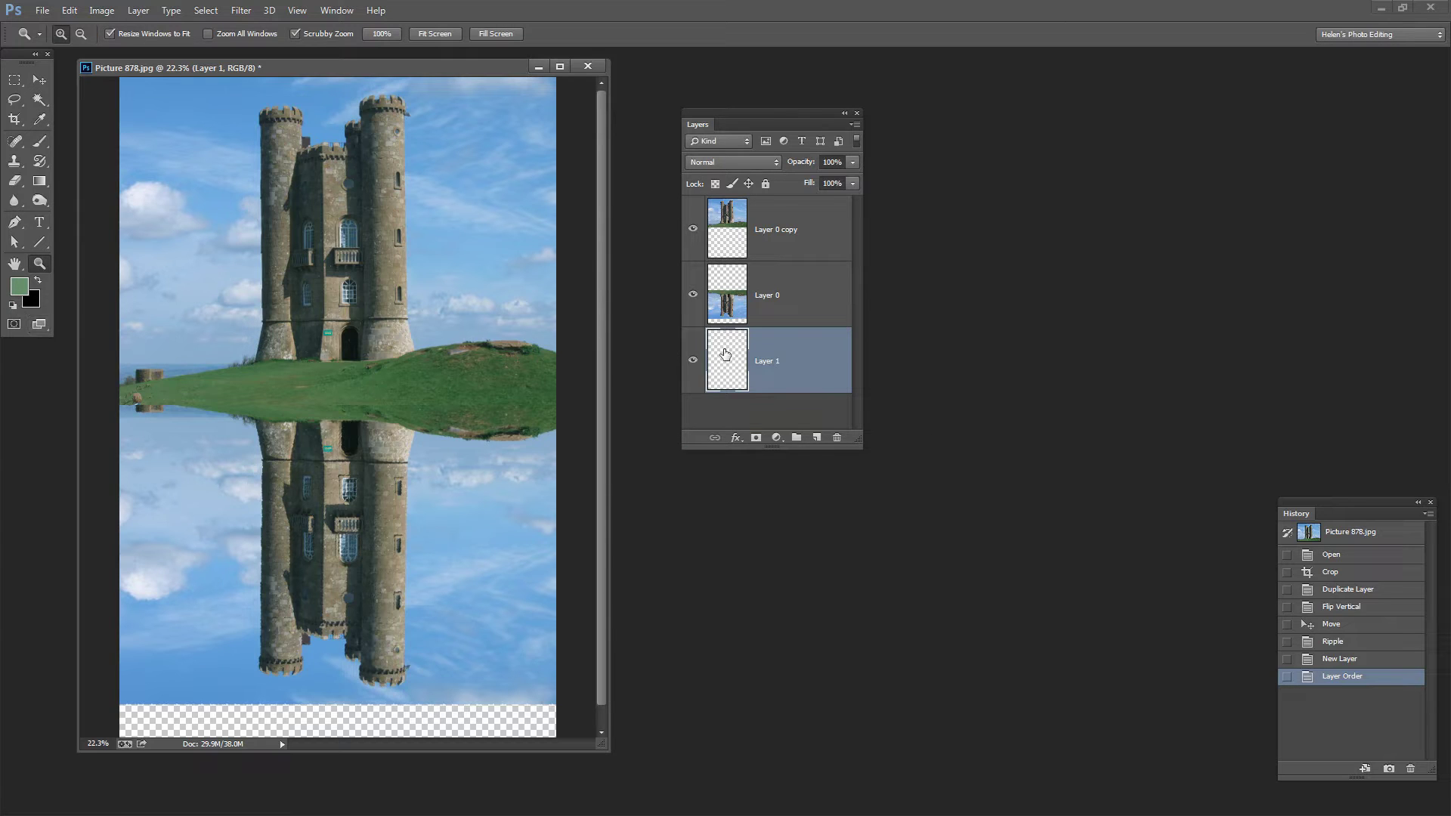
{"action": "key", "text": "alt"}
{"action": "key", "text": "alt+BackSpace"}
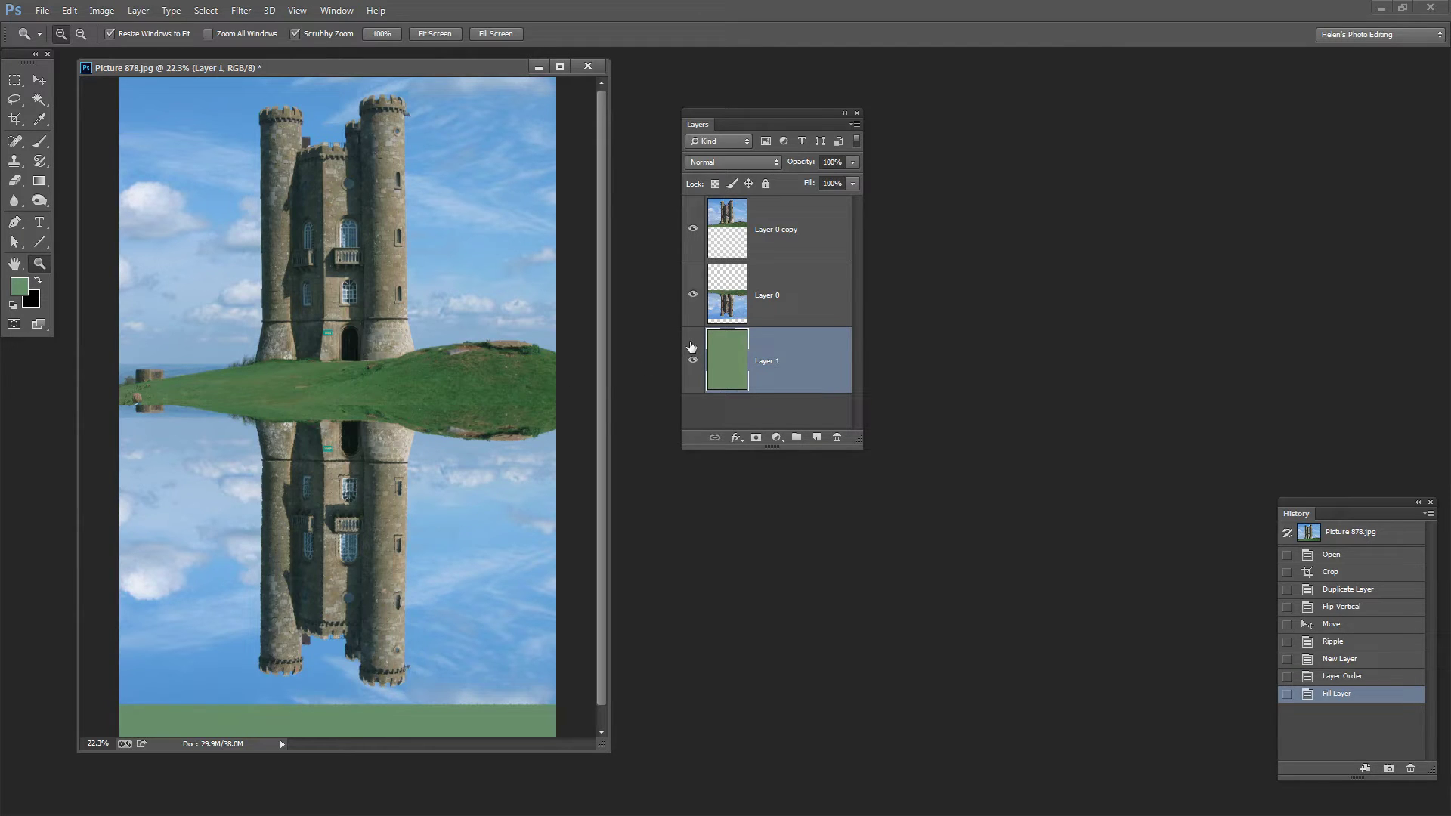
Add a layer mask to the flipped castle layer and ready a black-to-white linear gradient for it
{"action": "left_click", "coordinate": [751, 299]}
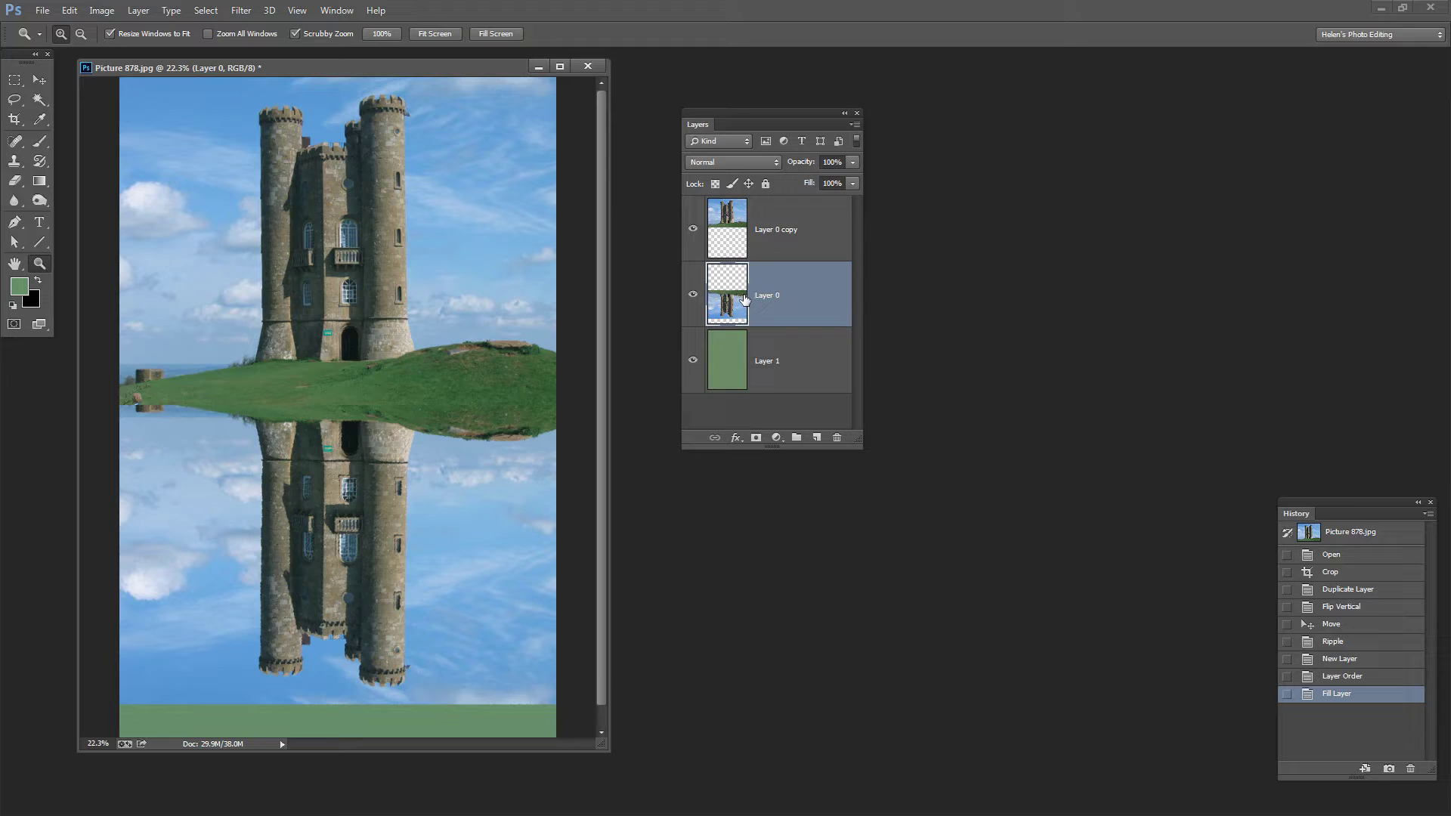
{"action": "left_click", "coordinate": [756, 438]}
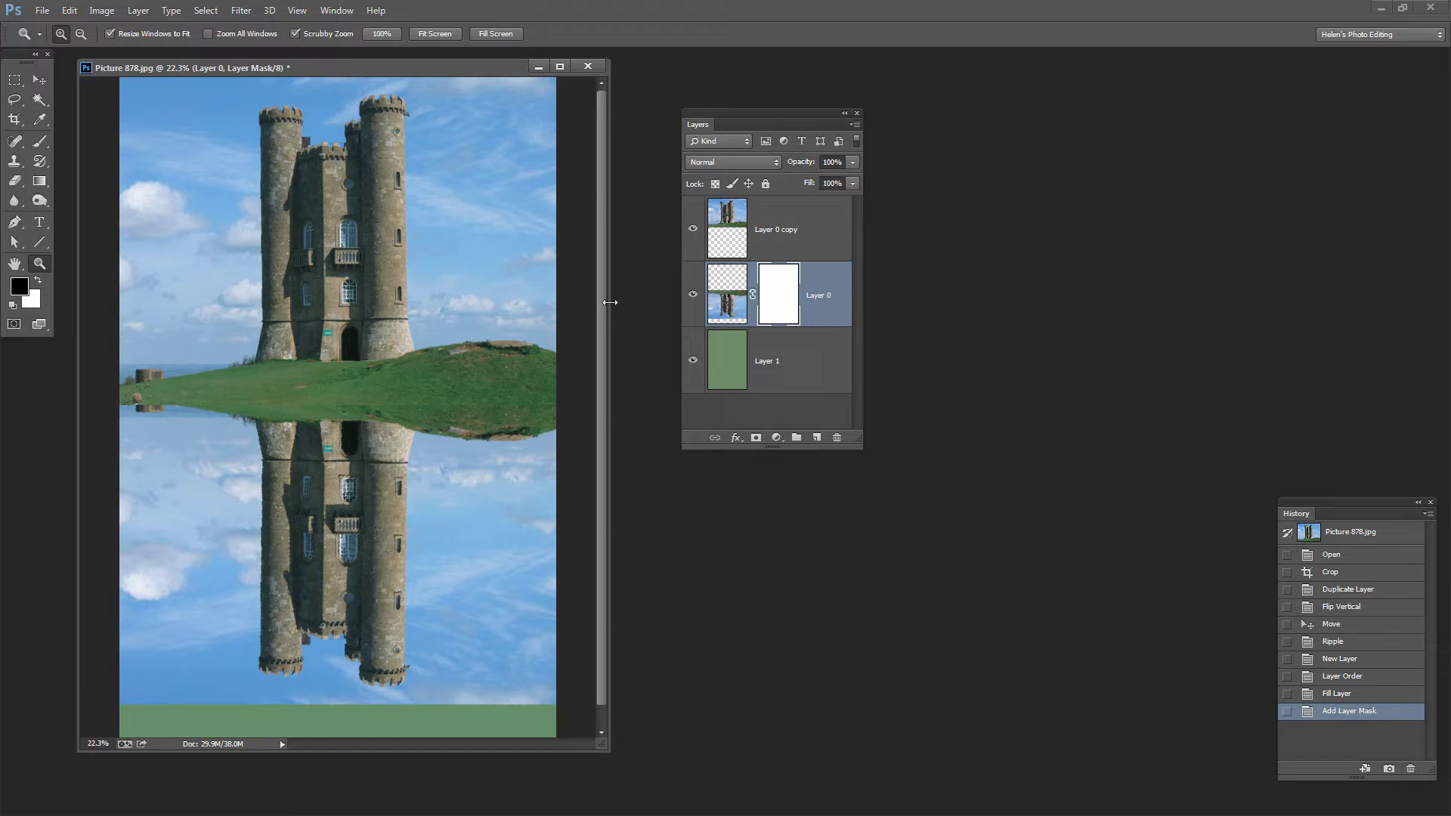
{"action": "left_click", "coordinate": [41, 176]}
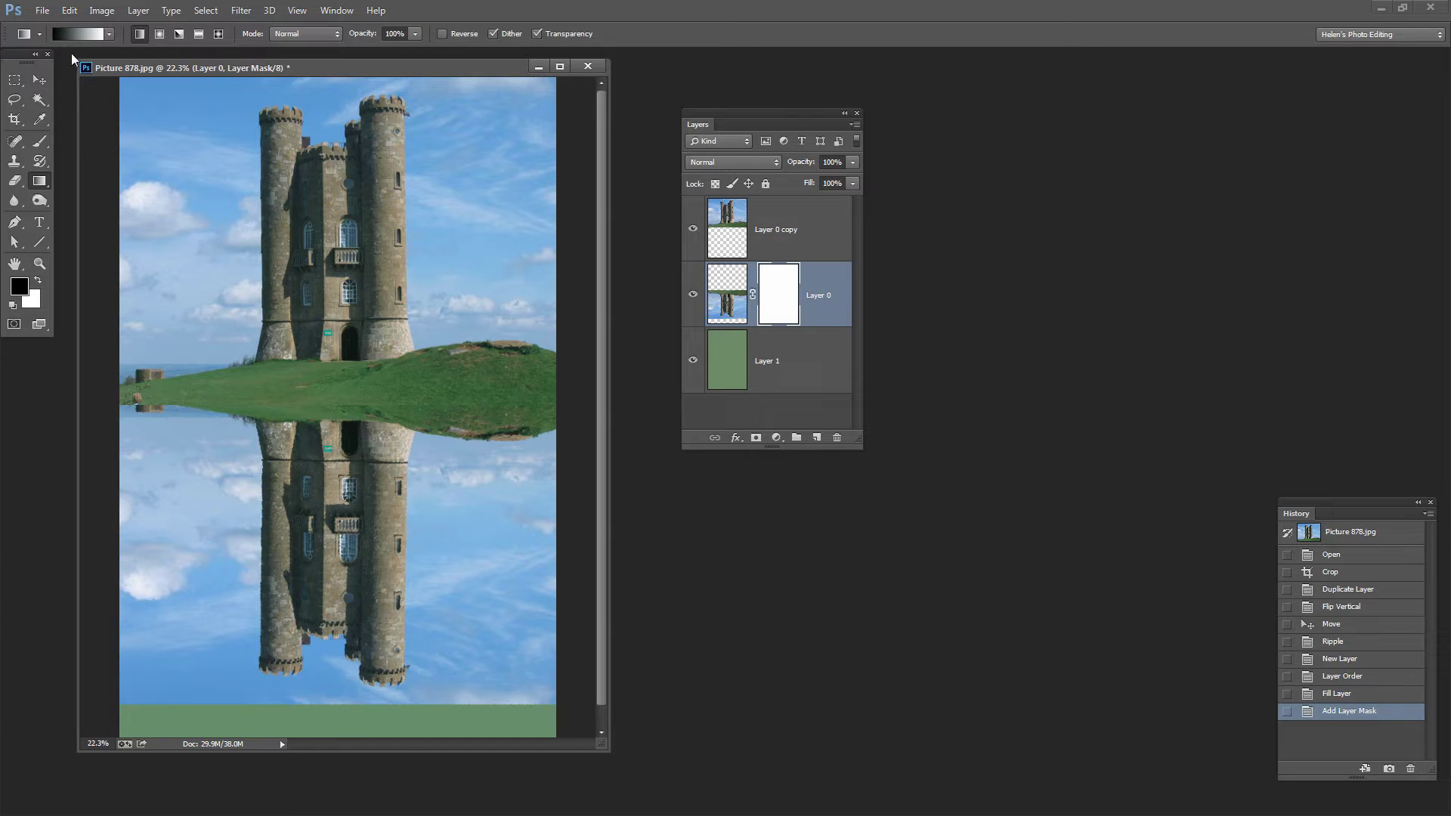
{"action": "left_click", "coordinate": [109, 34]}
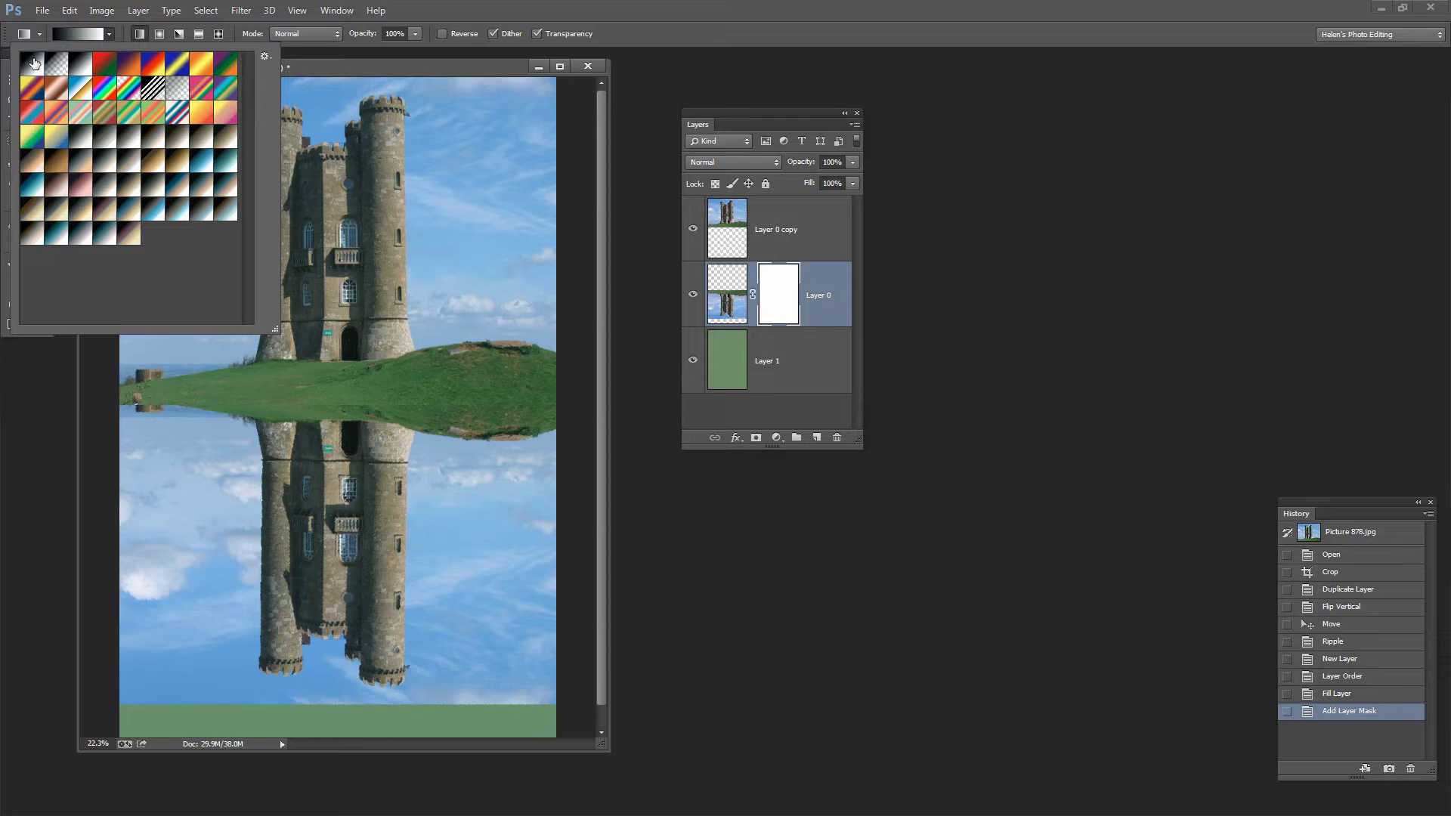
{"action": "left_click", "coordinate": [139, 34]}
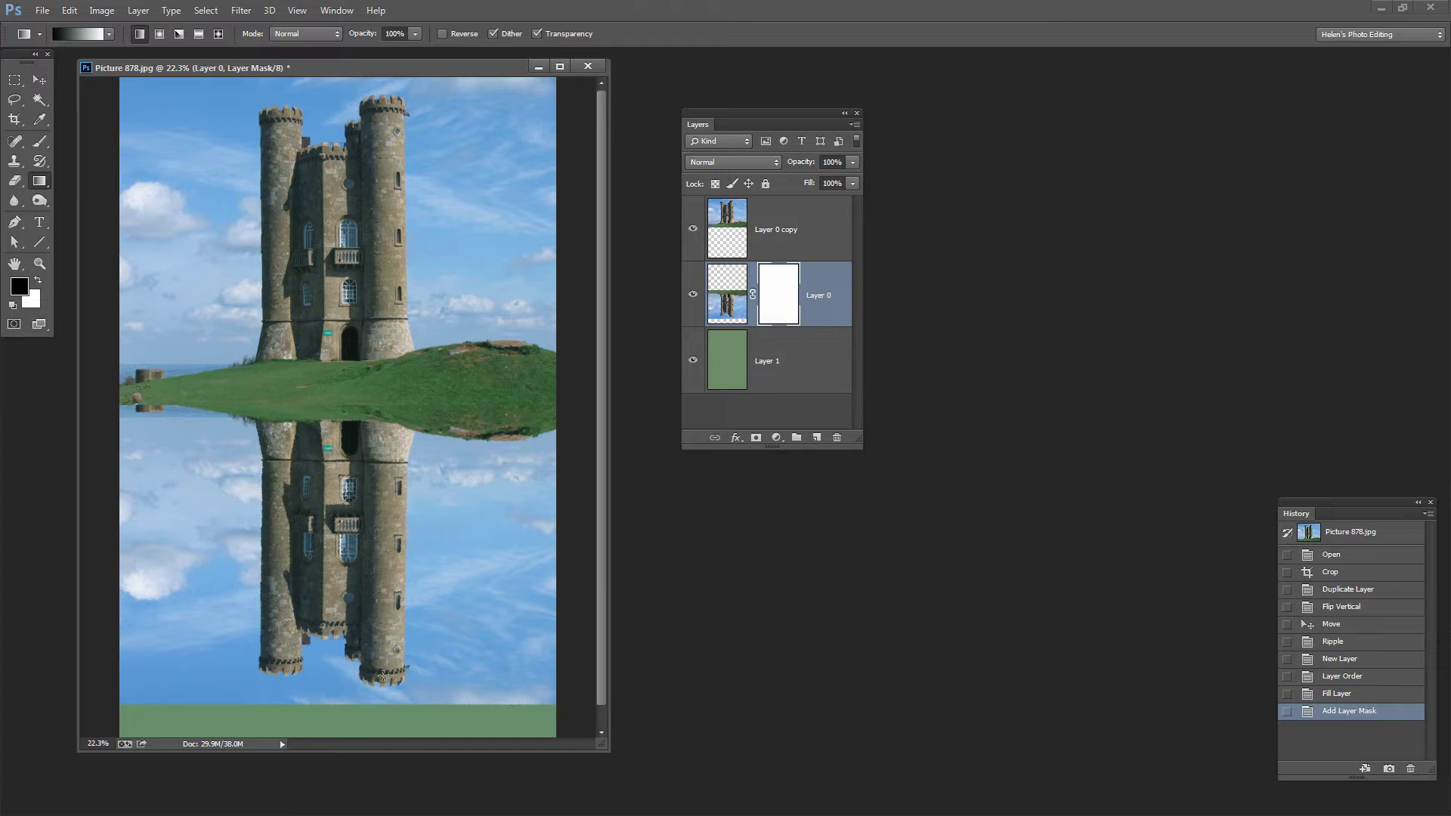
Try the black-to-white gradient on the reflection's mask, first downward, upward, and downward again from the shoreline
{"action": "left_click_drag", "start_coordinate": [341, 386], "coordinate": [347, 699]}
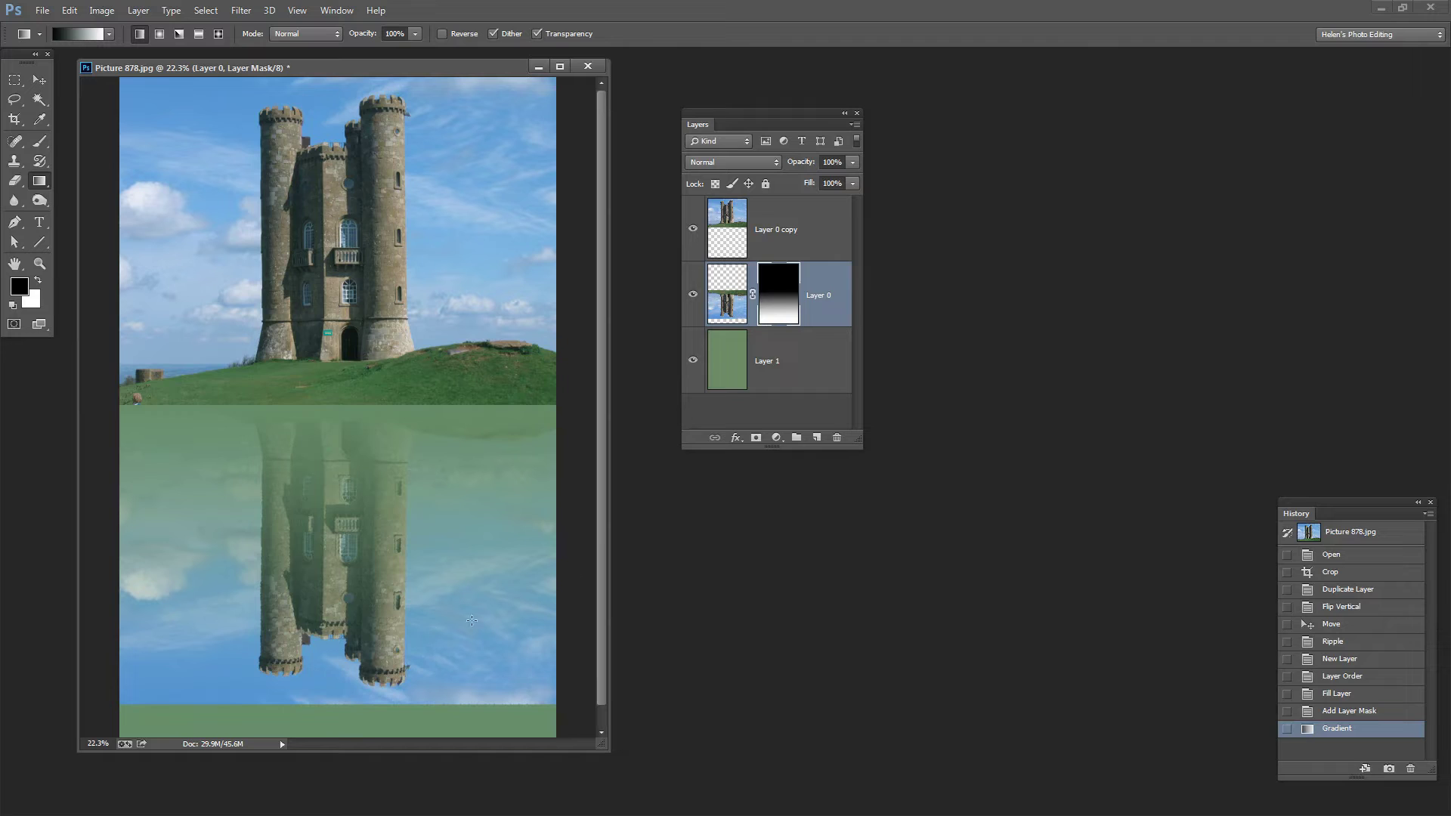
{"action": "left_click_drag", "start_coordinate": [336, 692], "coordinate": [342, 390]}
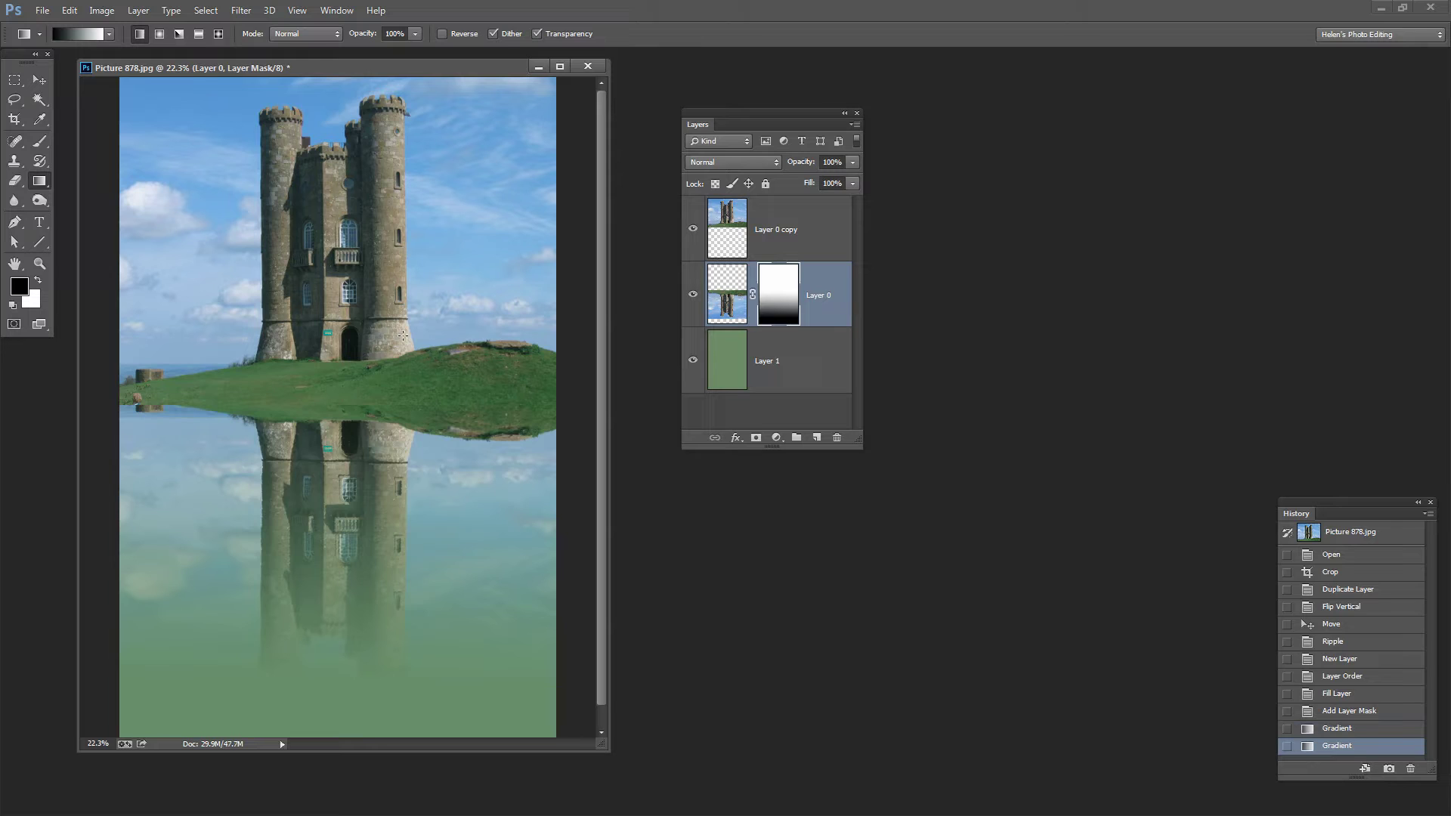
{"action": "left_click_drag", "start_coordinate": [354, 392], "coordinate": [339, 576]}
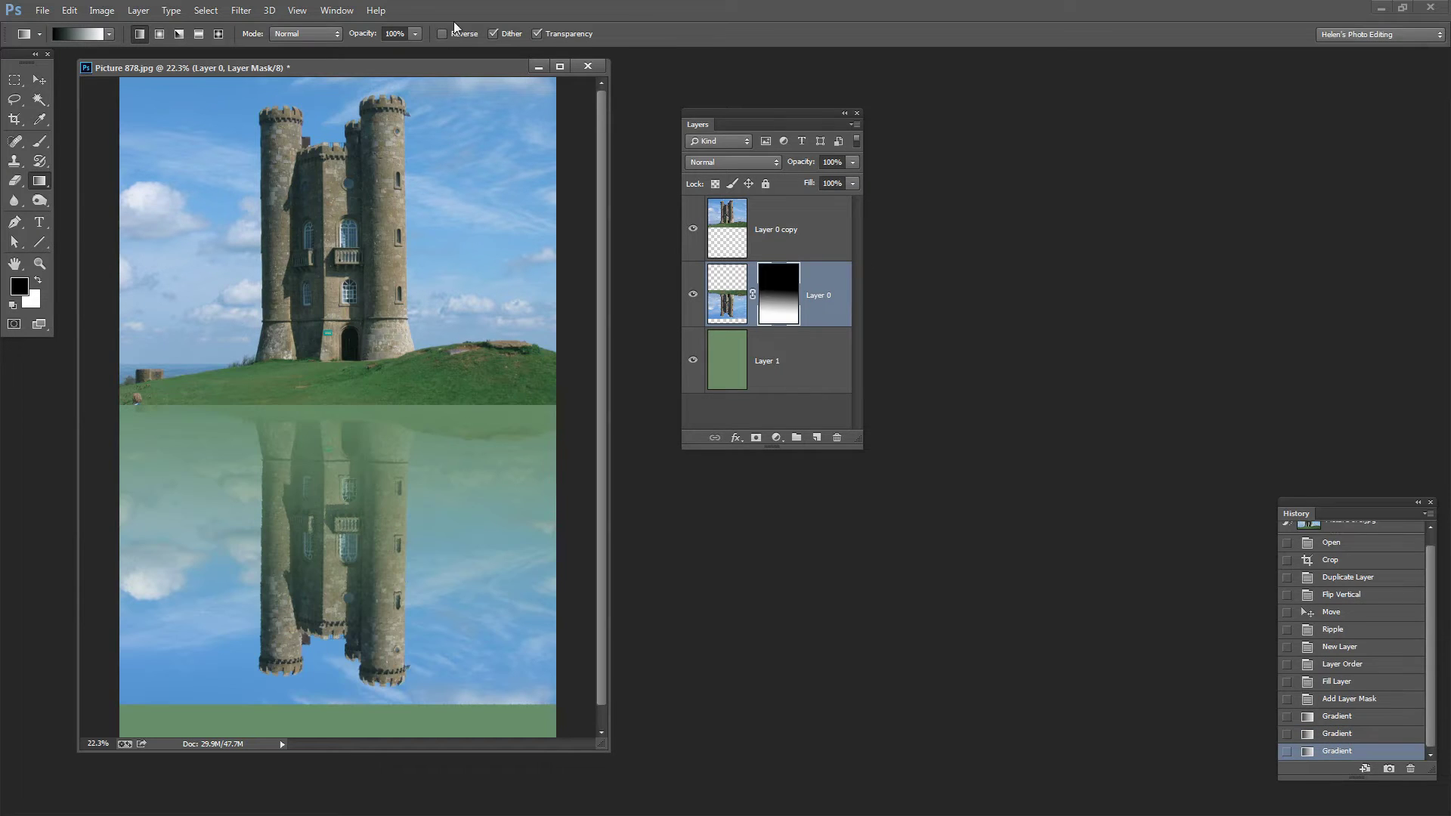
Reverse the gradient, draw it down the mask from the shoreline to the reflection's lower end, and set the layer's opacity to 95%
{"action": "left_click", "coordinate": [443, 34]}
{"action": "left_click_drag", "start_coordinate": [335, 396], "coordinate": [332, 693]}
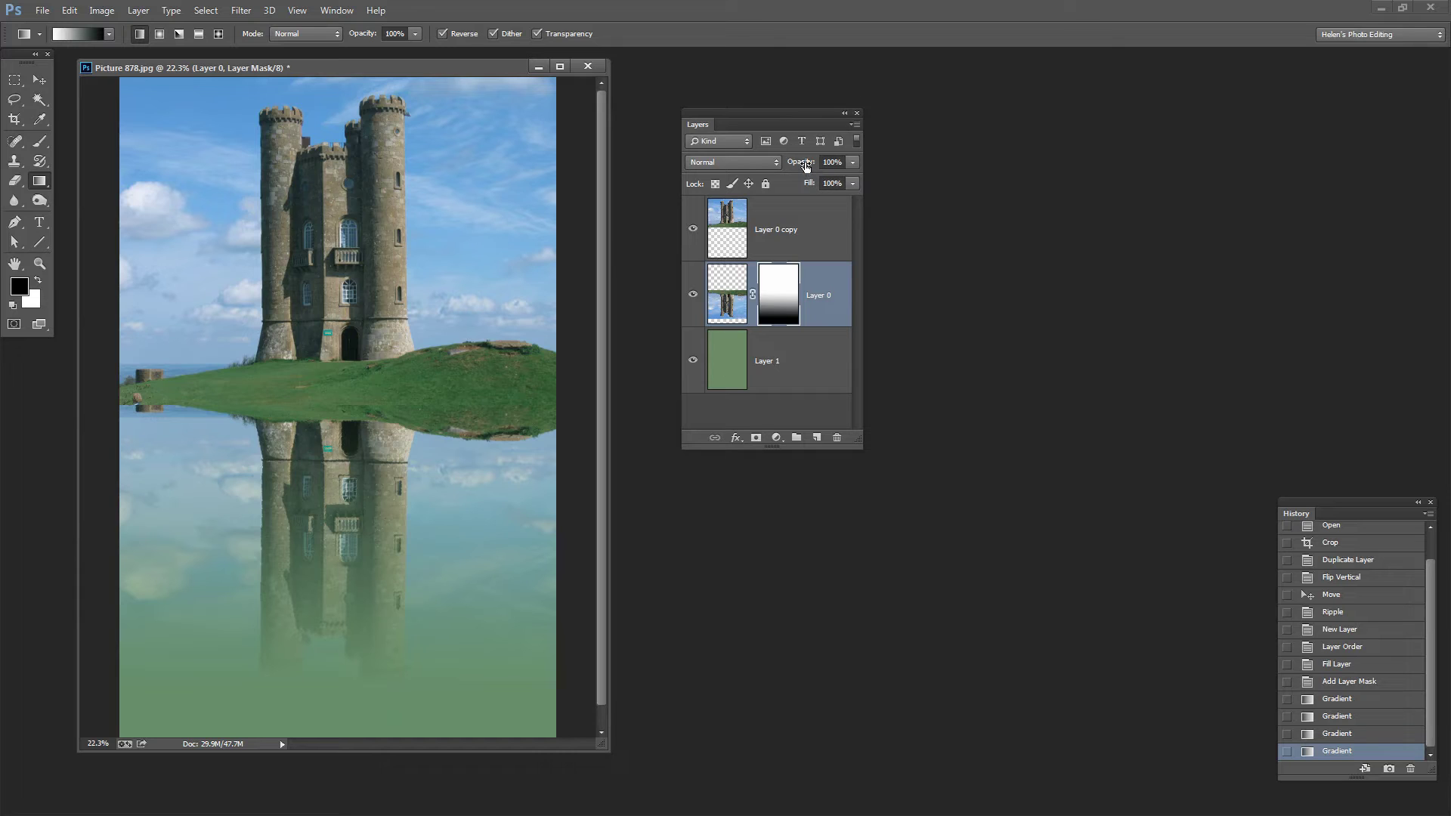
{"action": "left_click_drag", "start_coordinate": [806, 166], "coordinate": [803, 166]}
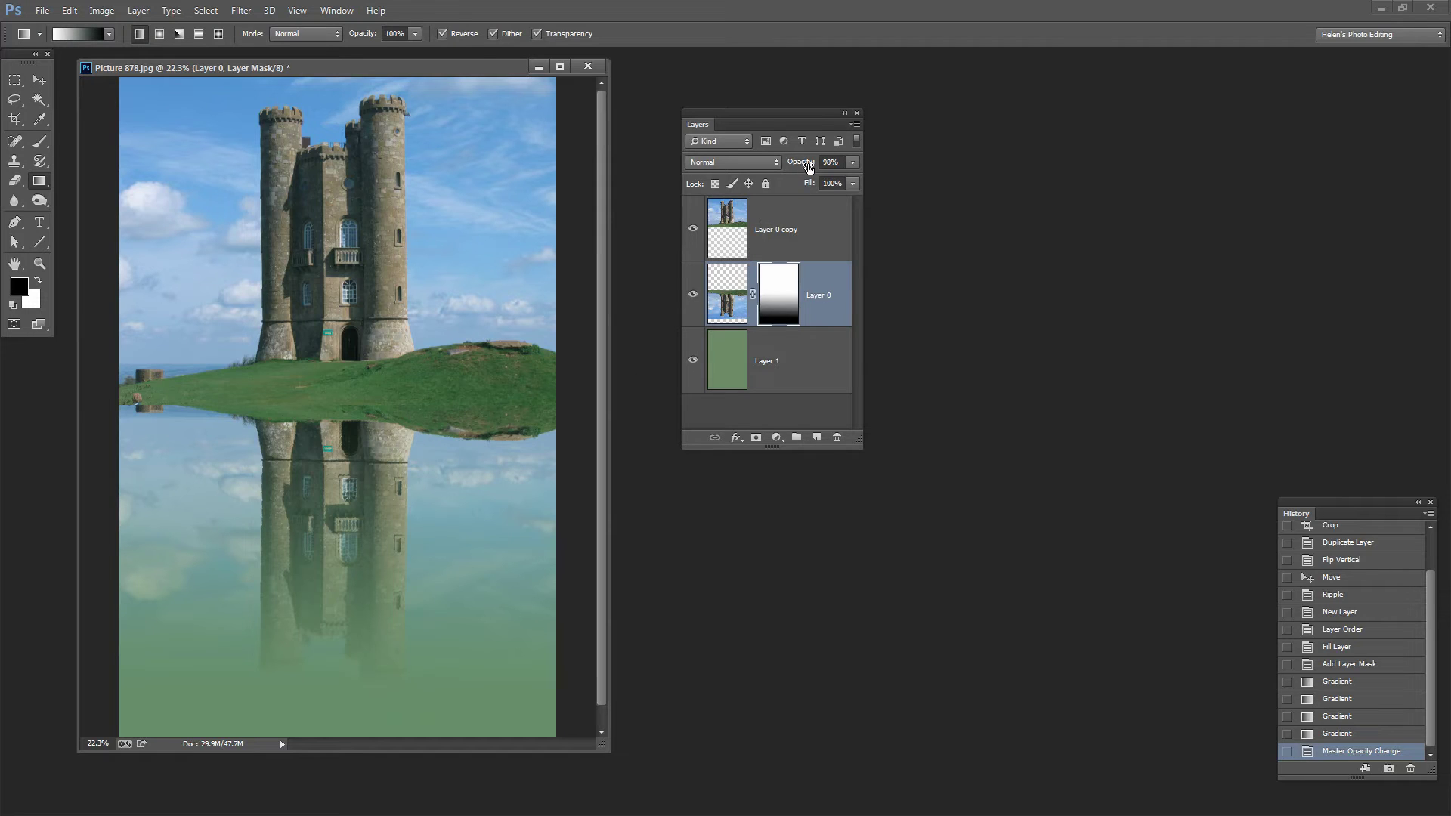
{"action": "left_click_drag", "start_coordinate": [808, 167], "coordinate": [807, 167]}
Move the reflection layer slightly downward to deepen the grass bank and reduce its opacity to 68%
{"action": "left_click_drag", "start_coordinate": [769, 121], "coordinate": [1202, 127]}
{"action": "left_click_drag", "start_coordinate": [611, 425], "coordinate": [1009, 452]}
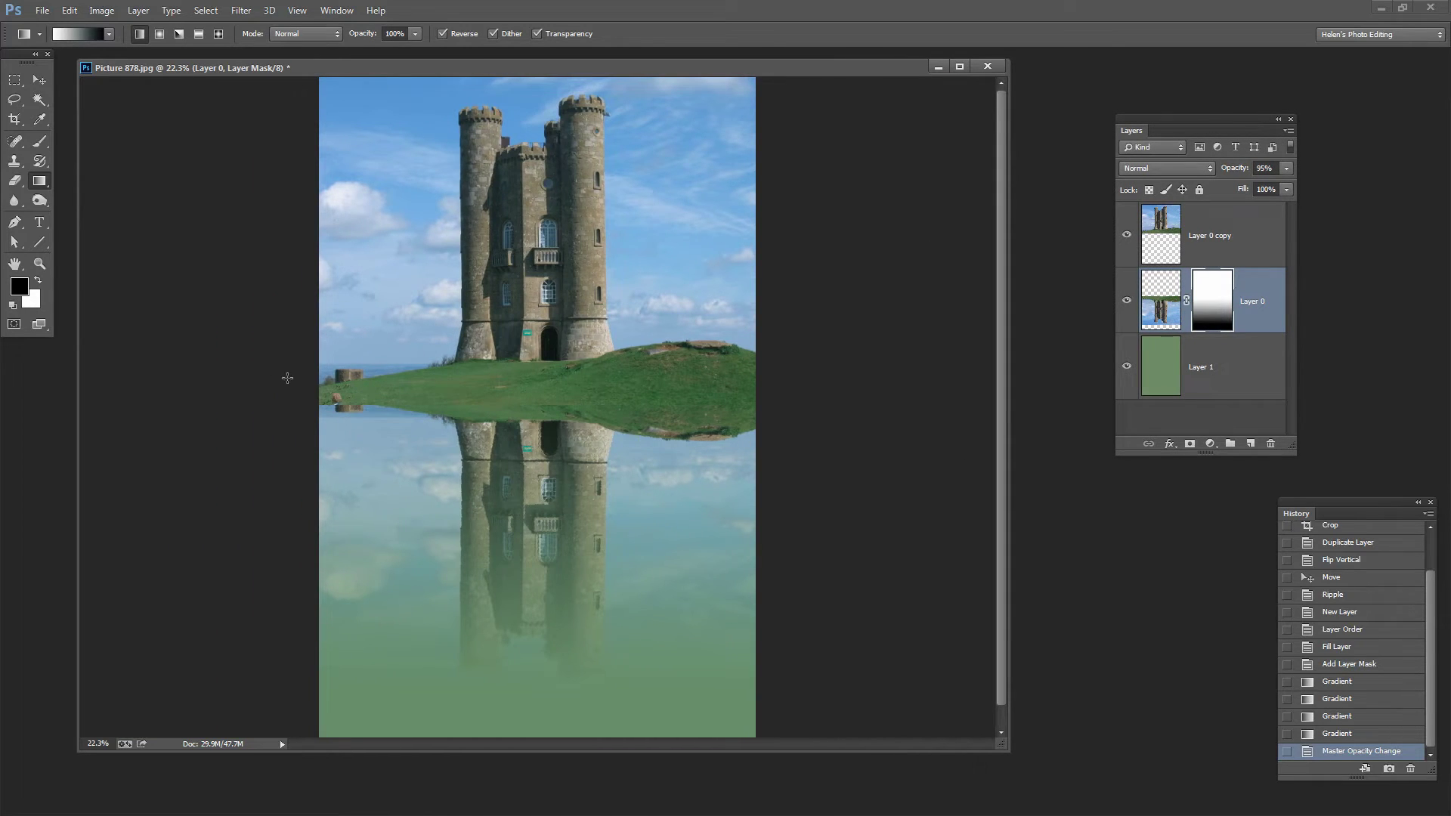
{"action": "key", "text": "z"}
{"action": "left_click", "coordinate": [467, 398]}
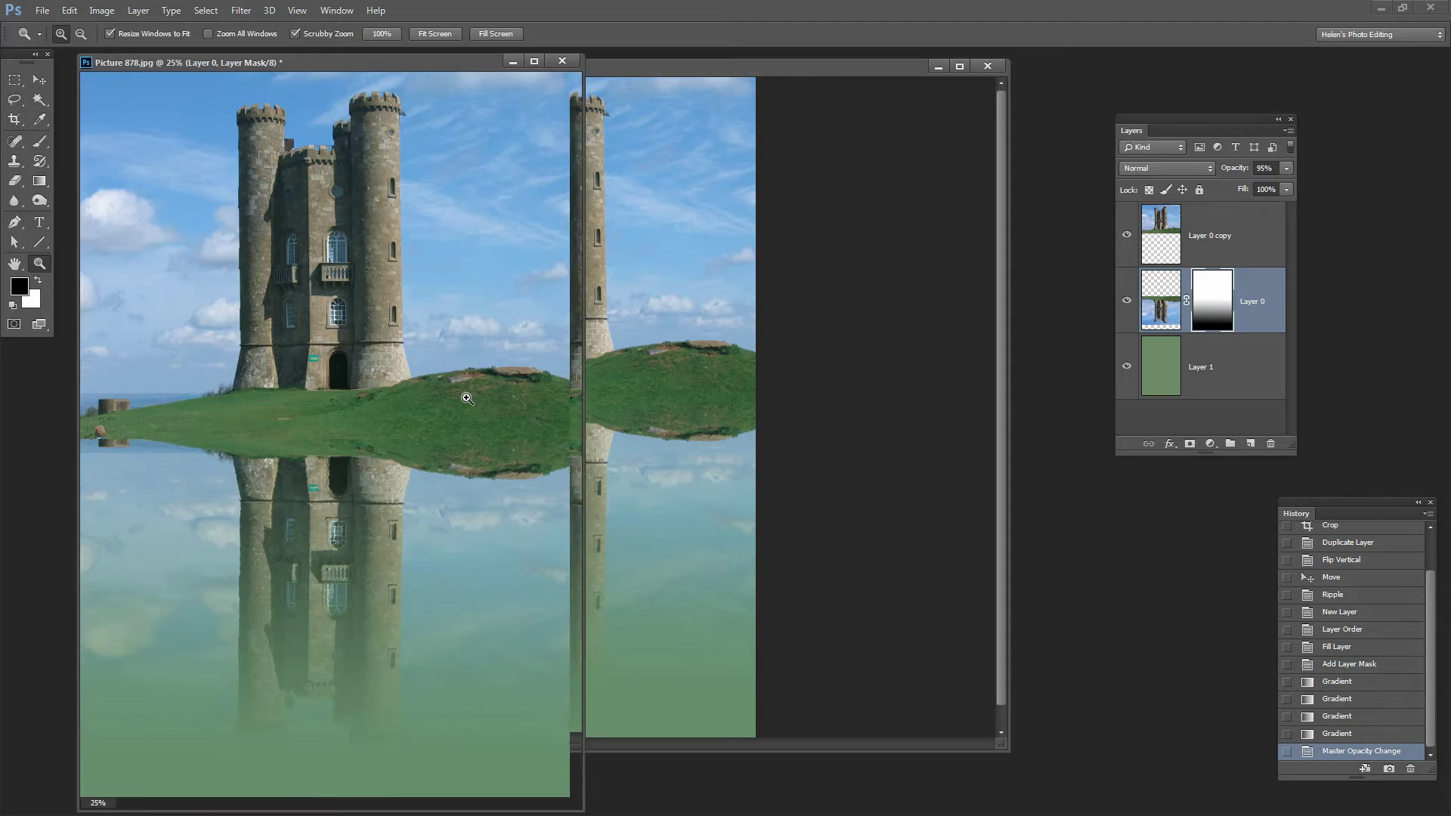
{"action": "left_click", "coordinate": [461, 415]}
{"action": "left_click", "coordinate": [495, 452]}
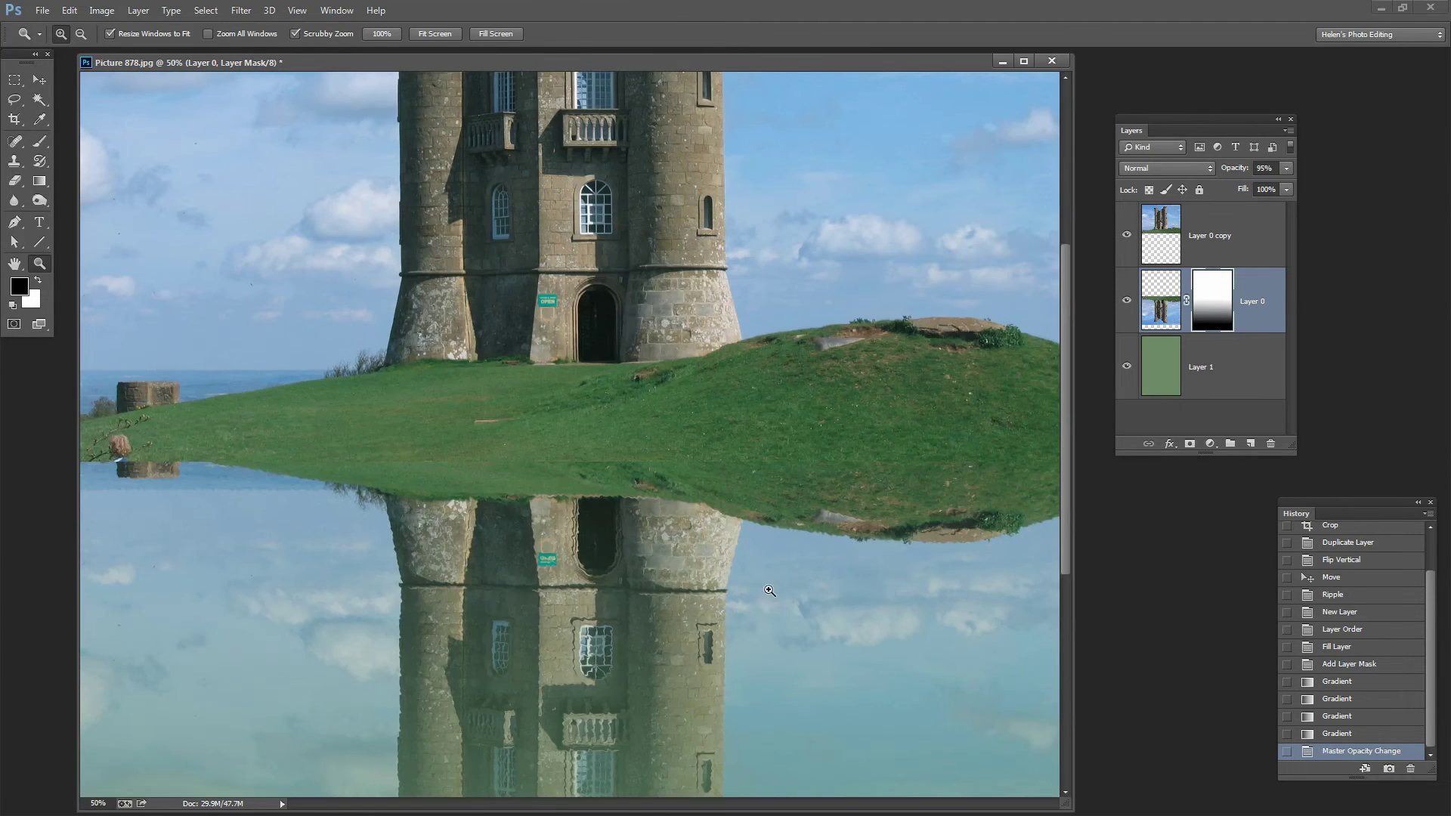
{"action": "left_click_drag", "start_coordinate": [1073, 611], "coordinate": [1143, 611]}
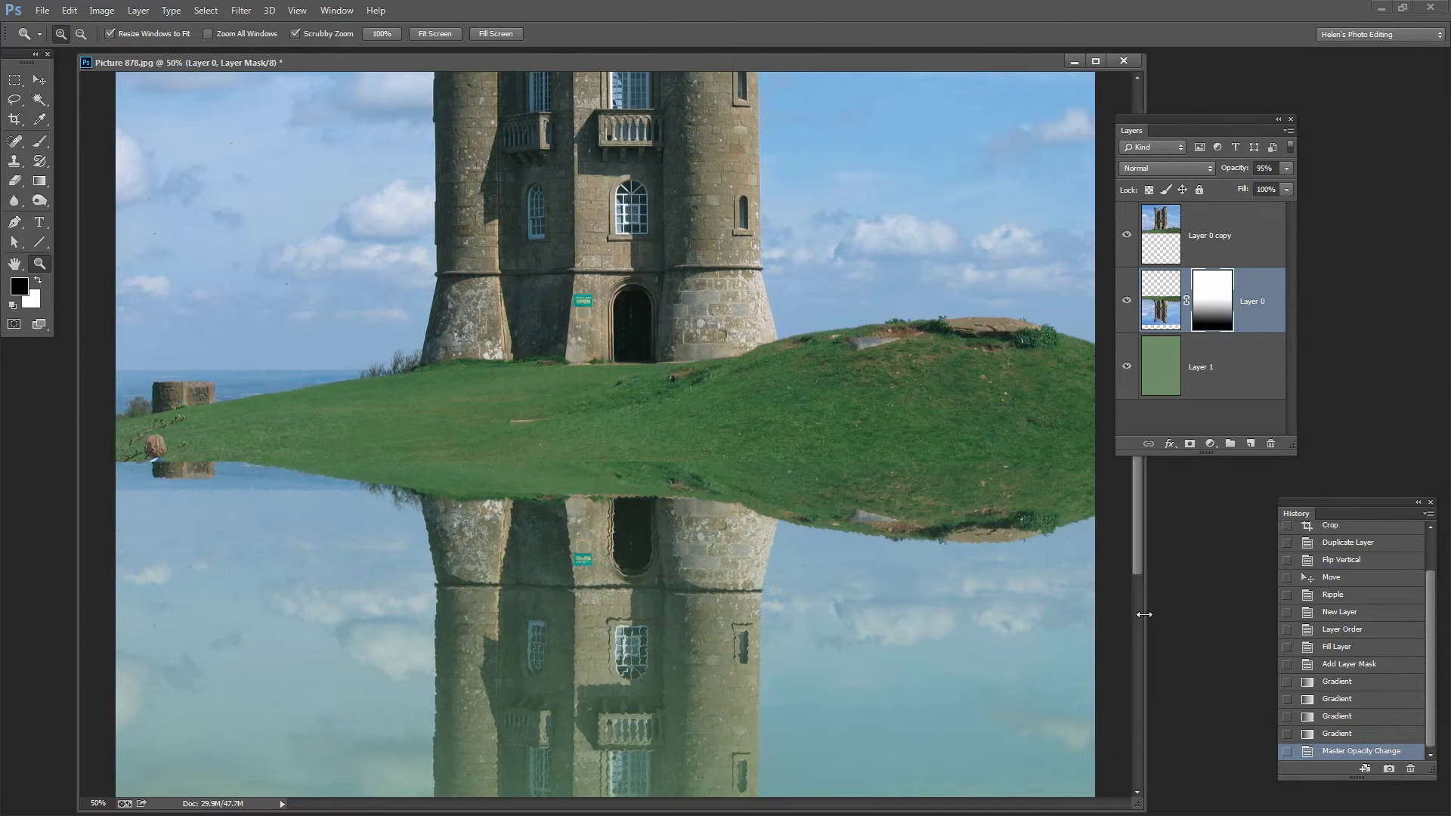
{"action": "left_click", "coordinate": [39, 79]}
{"action": "left_click", "coordinate": [1168, 314]}
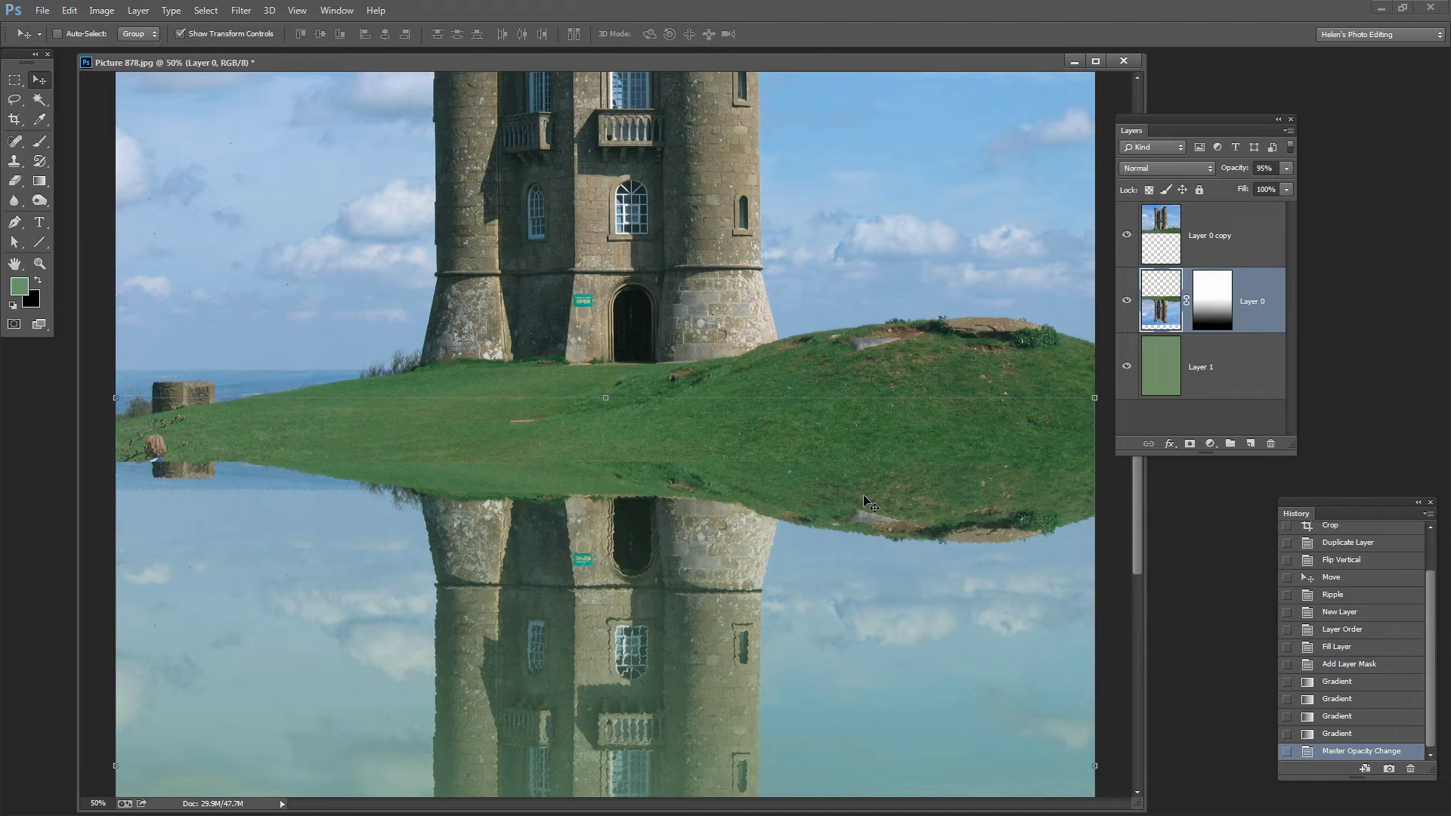
{"action": "left_click_drag", "start_coordinate": [864, 496], "coordinate": [863, 529]}
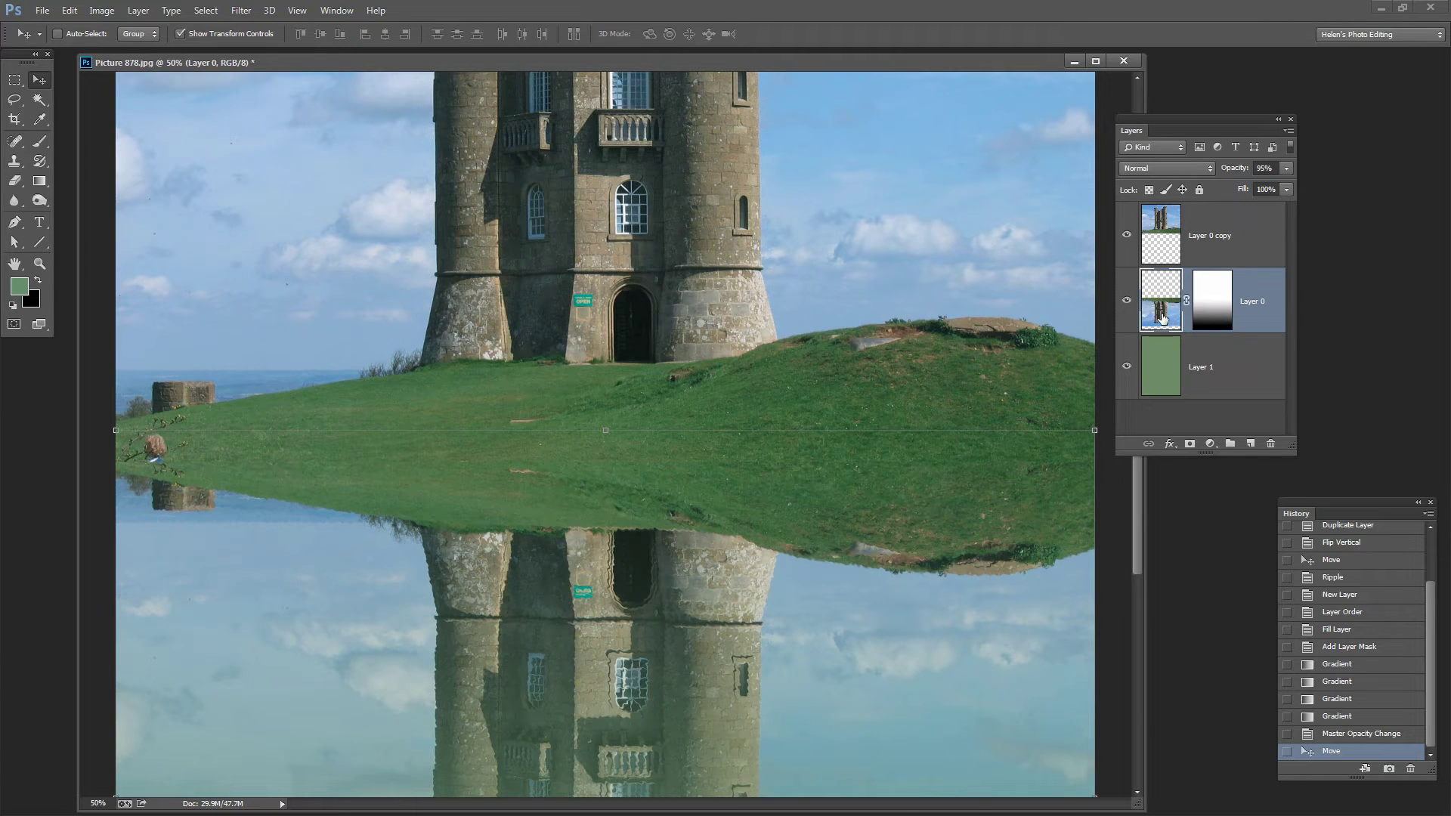
{"action": "left_click_drag", "start_coordinate": [1229, 169], "coordinate": [1218, 173]}
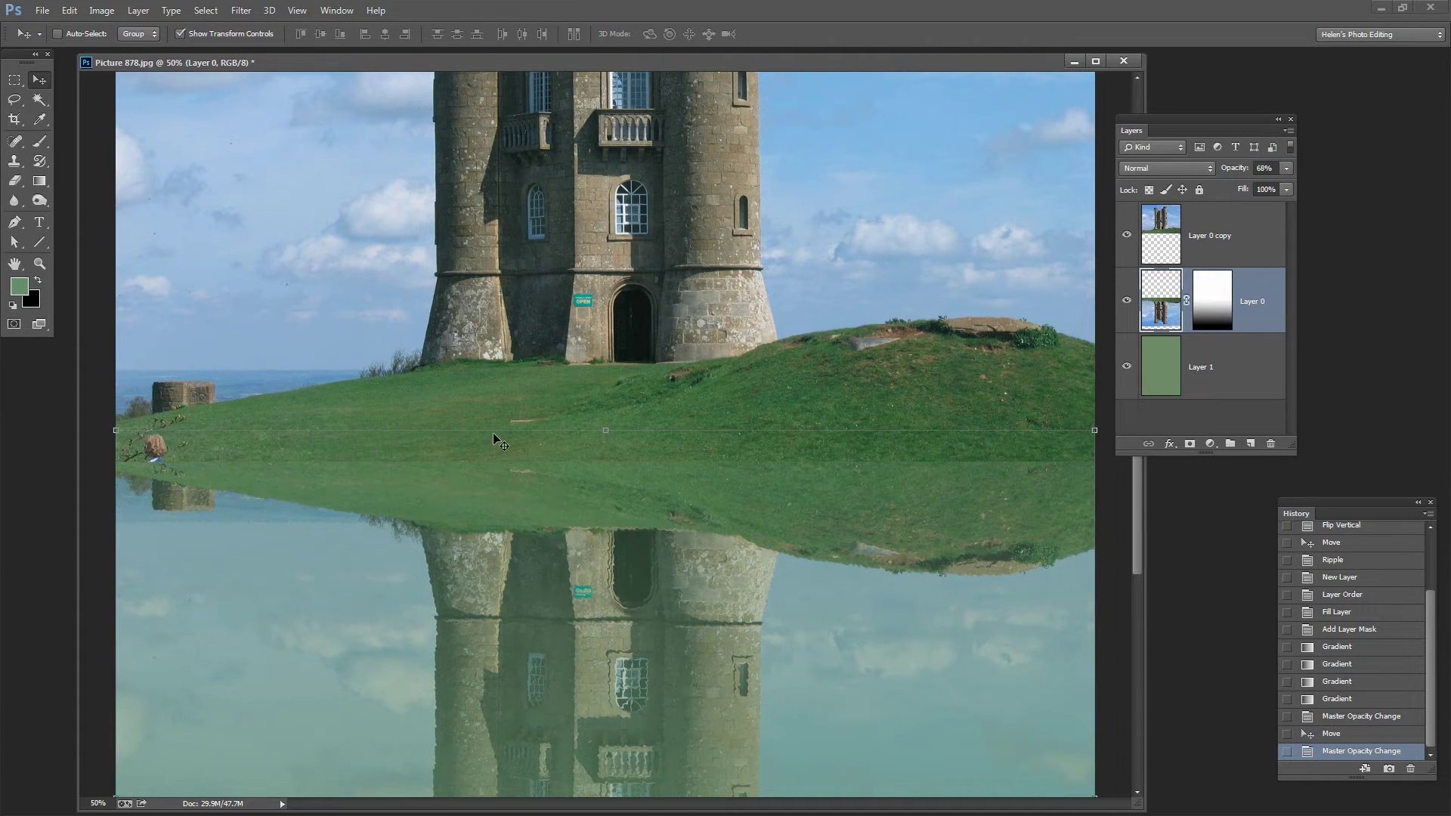
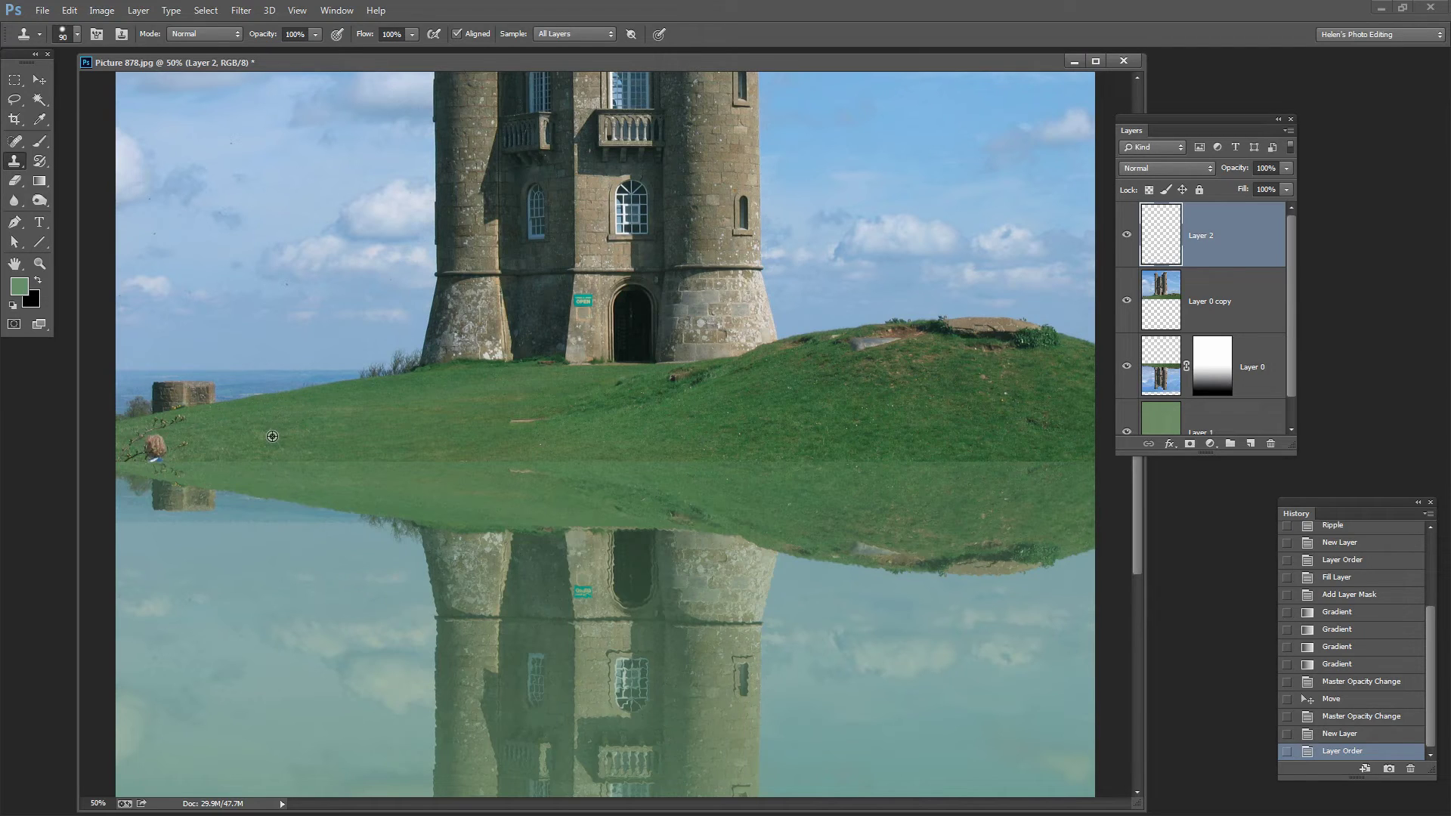
Clone grass on the empty top layer along the straight shoreline edge on the left half of the bank
{"action": "left_click", "coordinate": [270, 452]}
{"action": "left_click", "coordinate": [276, 450]}
{"action": "left_click", "coordinate": [301, 451]}
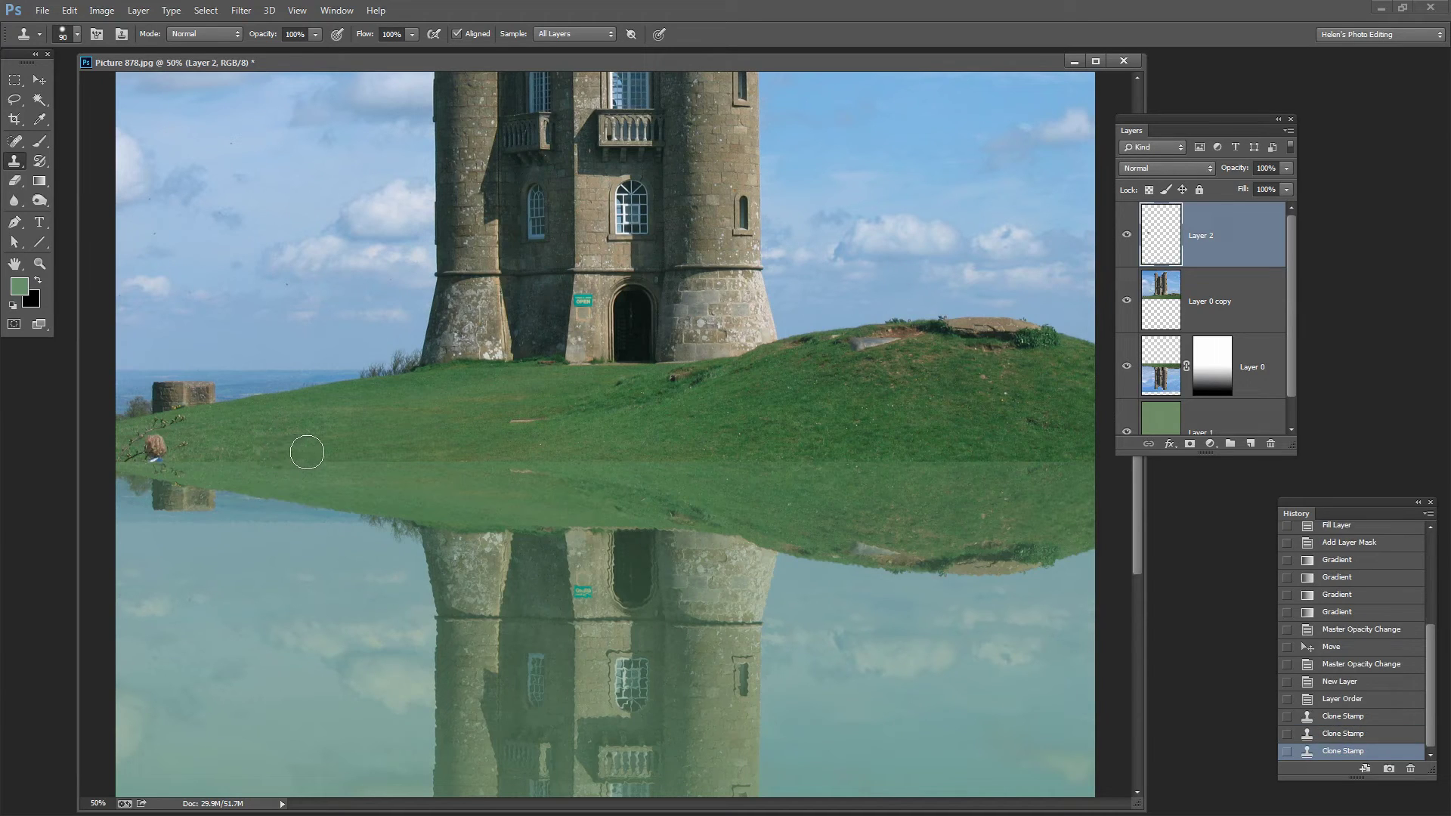
{"action": "left_click", "coordinate": [317, 451]}
{"action": "left_click", "coordinate": [329, 452]}
{"action": "left_click", "coordinate": [350, 453]}
{"action": "left_click", "coordinate": [360, 451]}
{"action": "left_click", "coordinate": [368, 451]}
{"action": "left_click", "coordinate": [395, 453]}
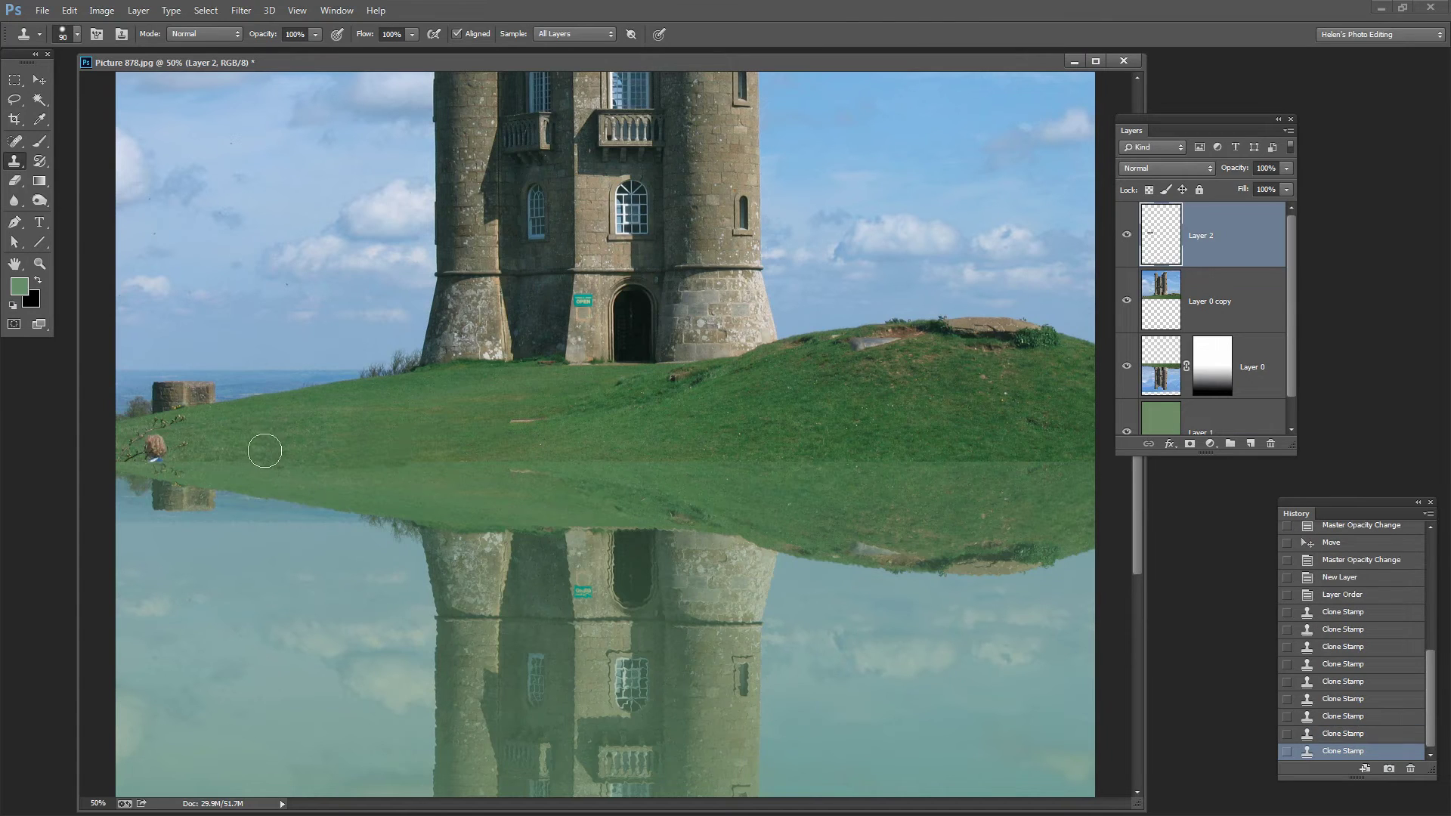
{"action": "left_click", "coordinate": [289, 450]}
{"action": "left_click", "coordinate": [304, 453]}
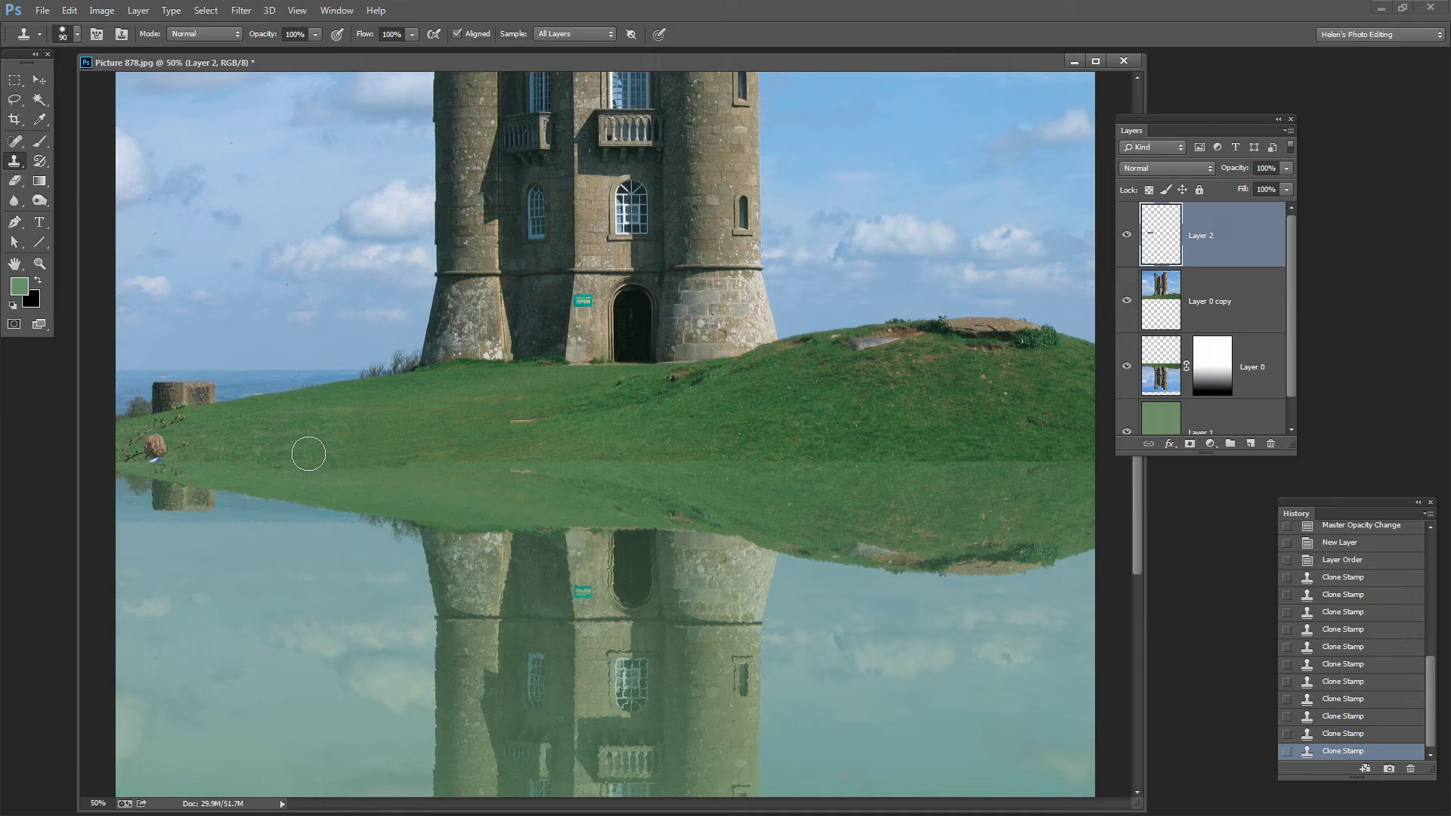
{"action": "left_click", "coordinate": [370, 455]}
{"action": "left_click", "coordinate": [529, 446]}
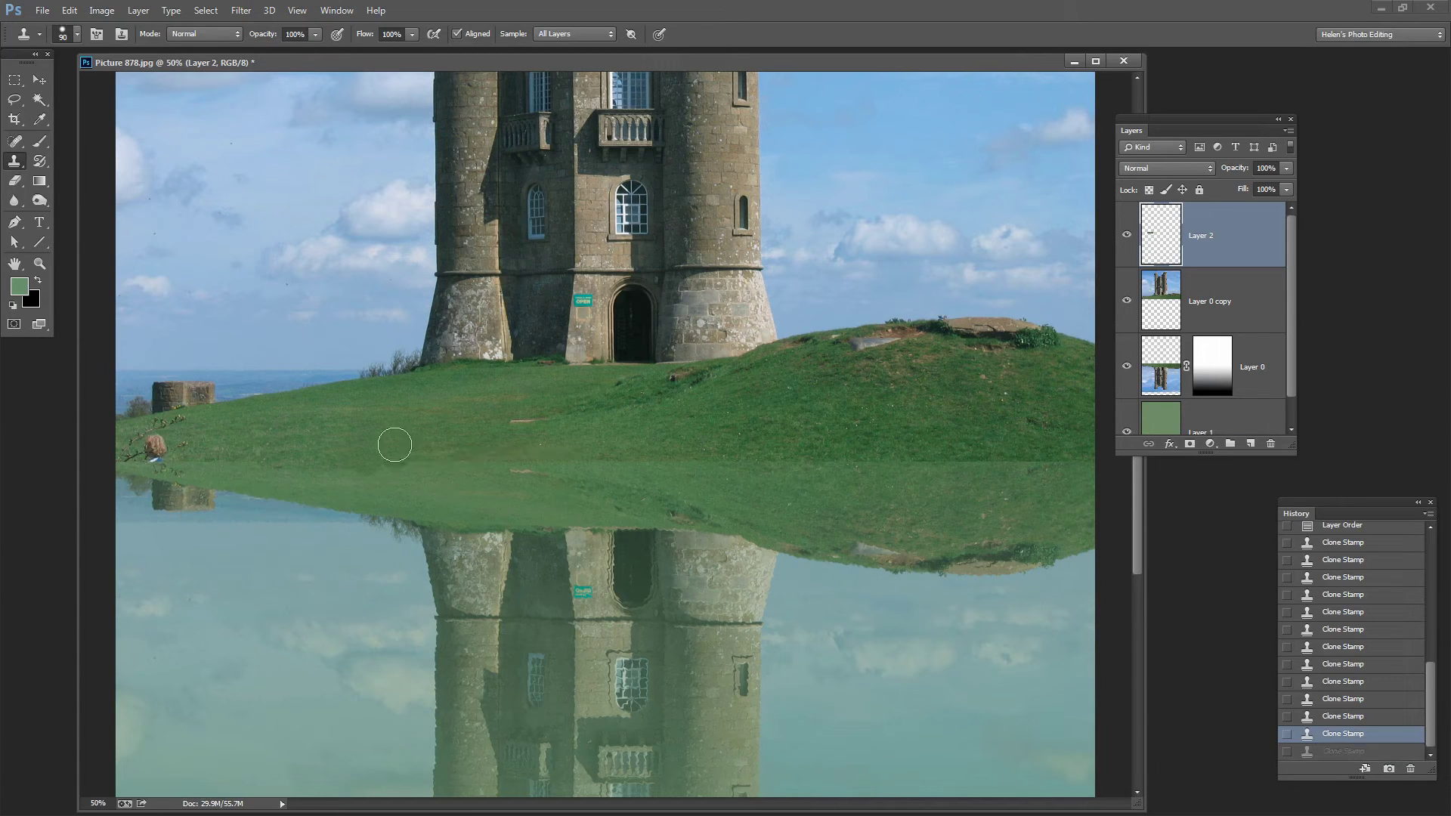
{"action": "left_click", "coordinate": [419, 458]}
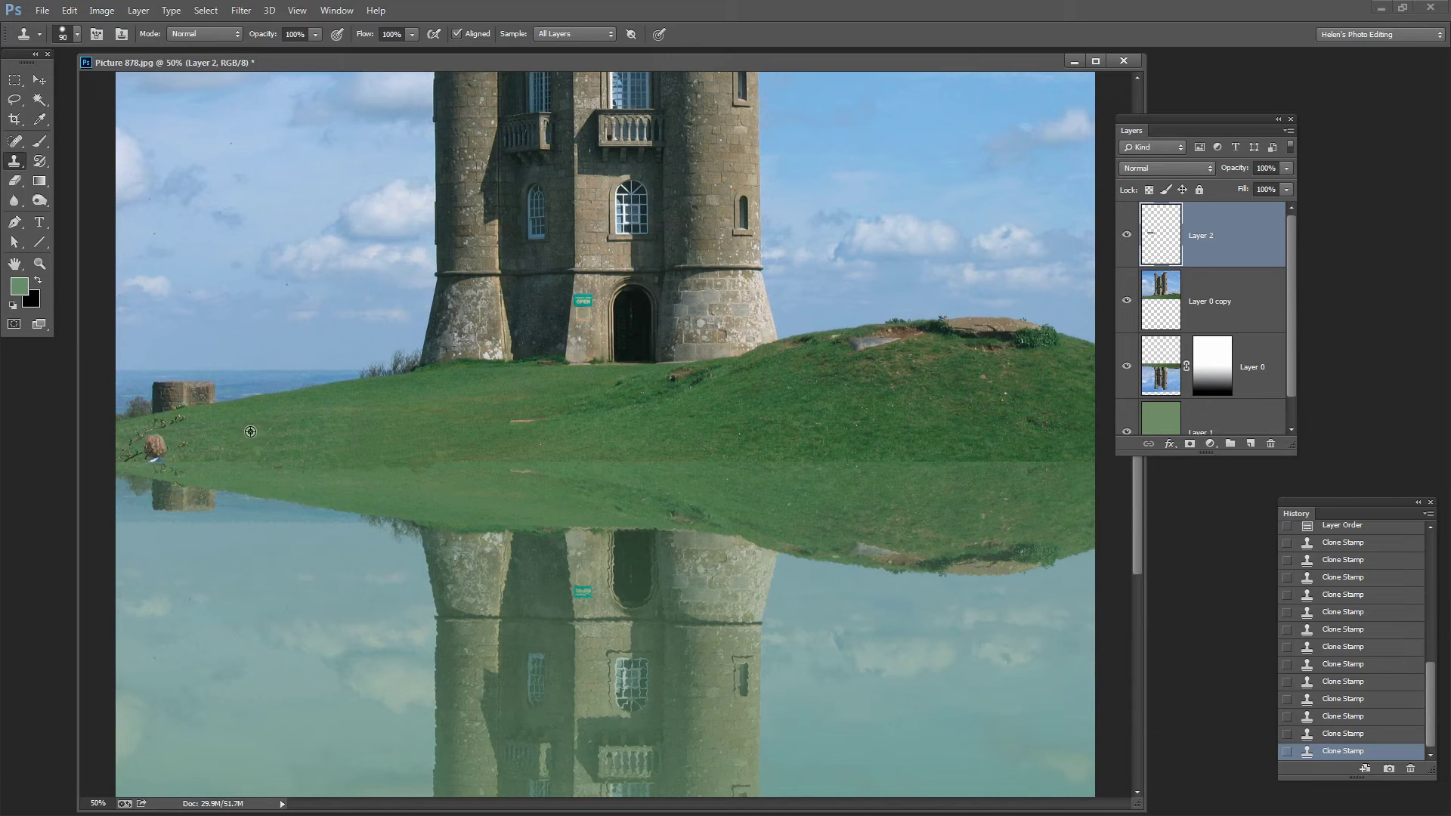
Clone grass over the rock and debris at the far left end of the bank
{"action": "left_click", "coordinate": [190, 433]}
{"action": "mouse_move", "coordinate": [189, 438]}
{"action": "left_mouse_down"}
{"action": "mouse_move", "coordinate": [131, 448]}
{"action": "mouse_move", "coordinate": [160, 453]}
{"action": "mouse_move", "coordinate": [125, 441]}
{"action": "left_mouse_up"}
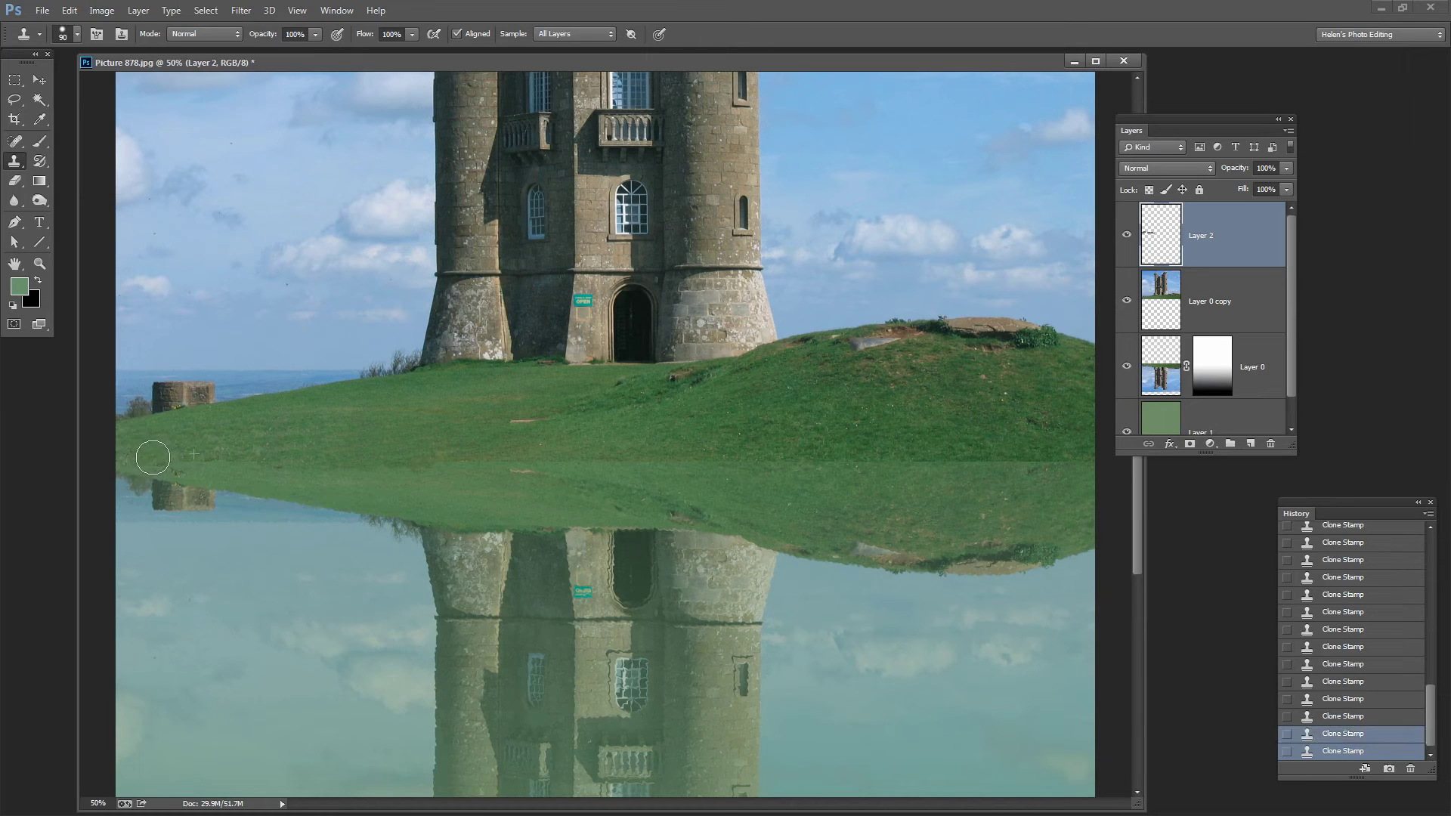
{"action": "left_click_drag", "start_coordinate": [155, 454], "coordinate": [178, 454]}
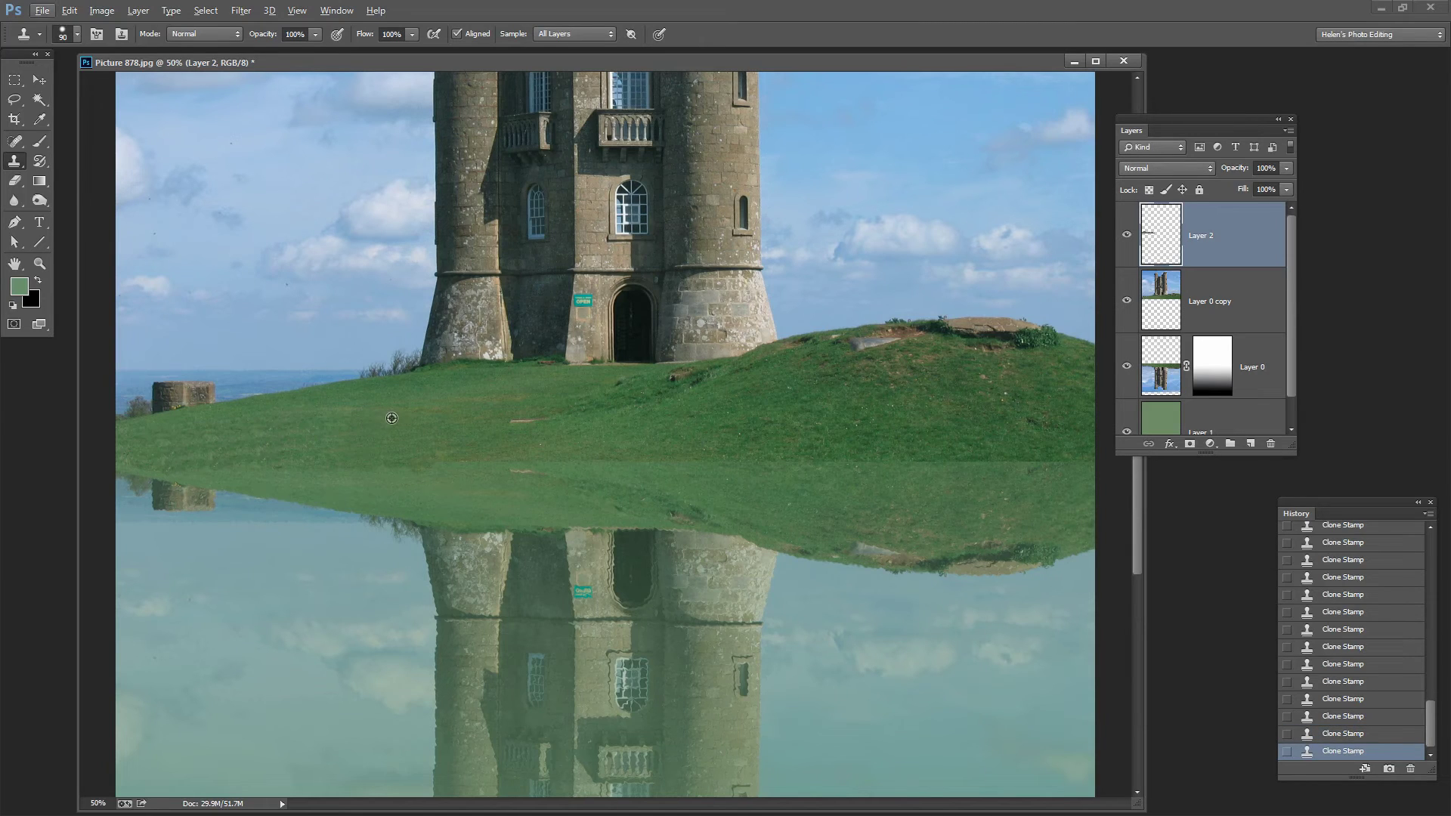
Enlarge the Clone Stamp brush to 150 and clone grass from mid-bank over the repeating patches on the left slope
{"action": "key", "text": "bracketright"}
{"action": "key", "text": "bracketright"}
{"action": "key", "text": "bracketright"}
{"action": "left_click", "coordinate": [387, 417], "text": "alt"}
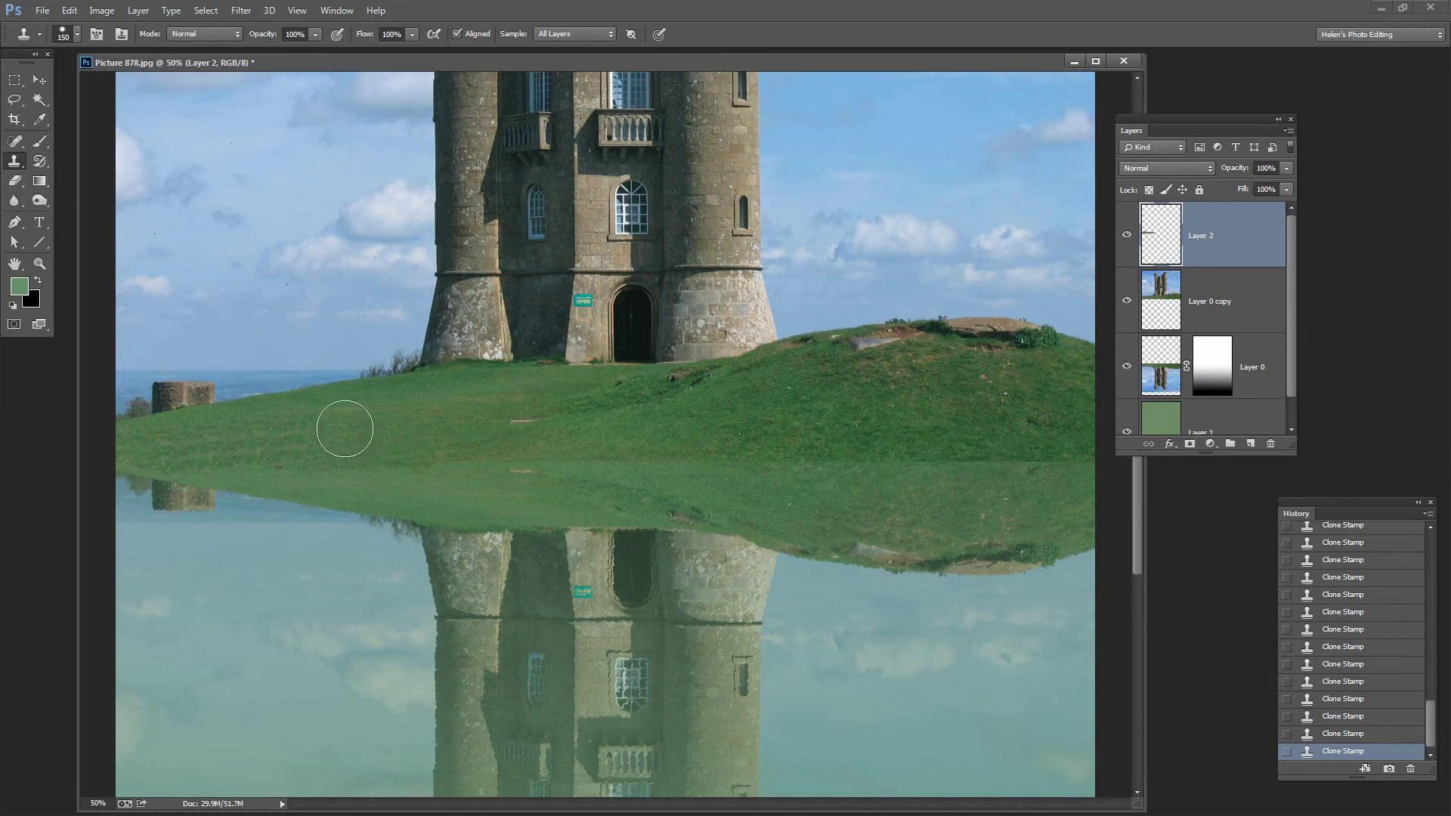
{"action": "left_click", "coordinate": [279, 440]}
{"action": "left_click_drag", "start_coordinate": [279, 439], "coordinate": [182, 444]}
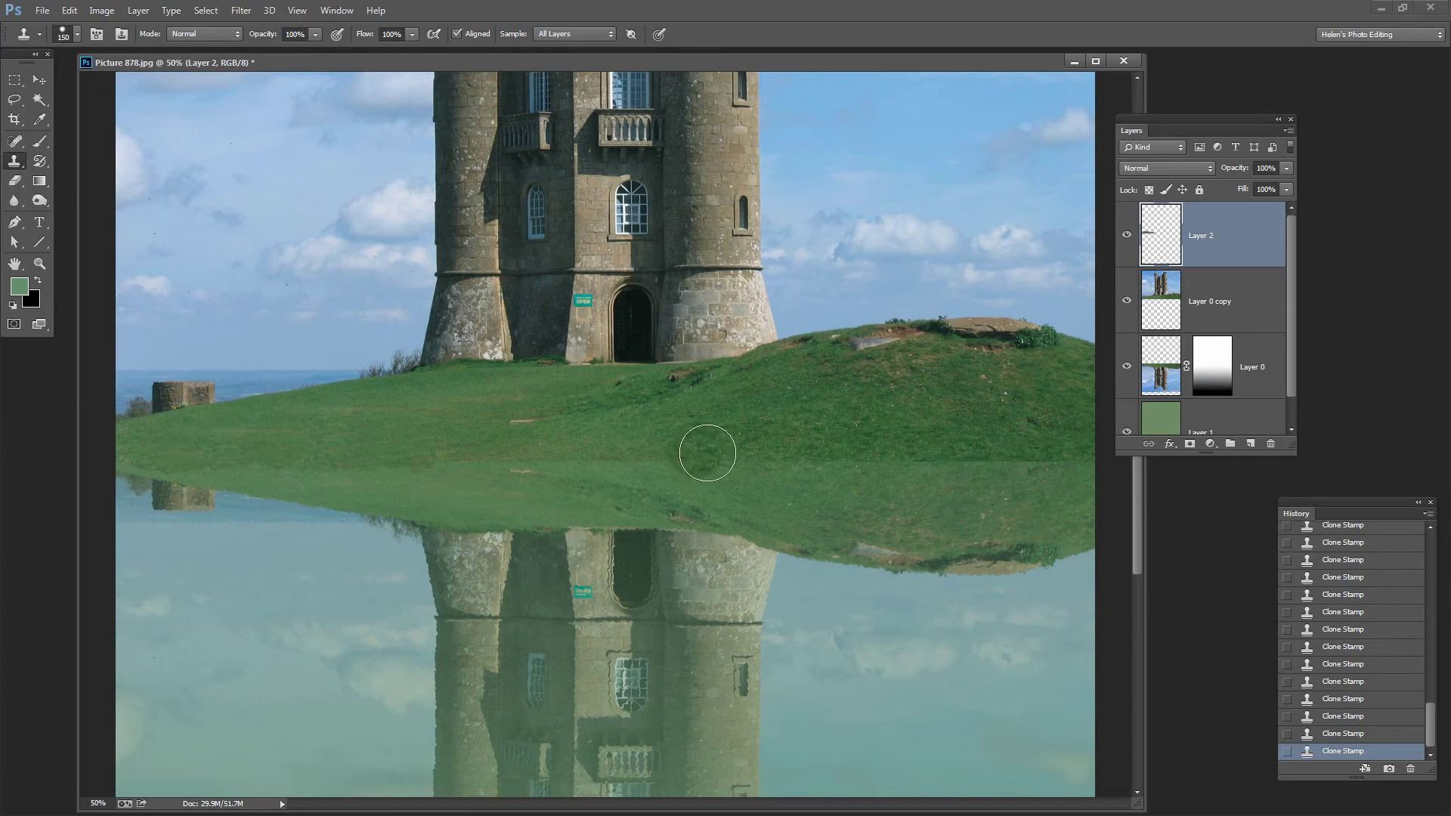
Reduce the Clone Stamp brush to 70 and clone grass over the straight shoreline from below the tower to the right edge
{"action": "key", "text": "bracketleft"}
{"action": "key", "text": "bracketleft"}
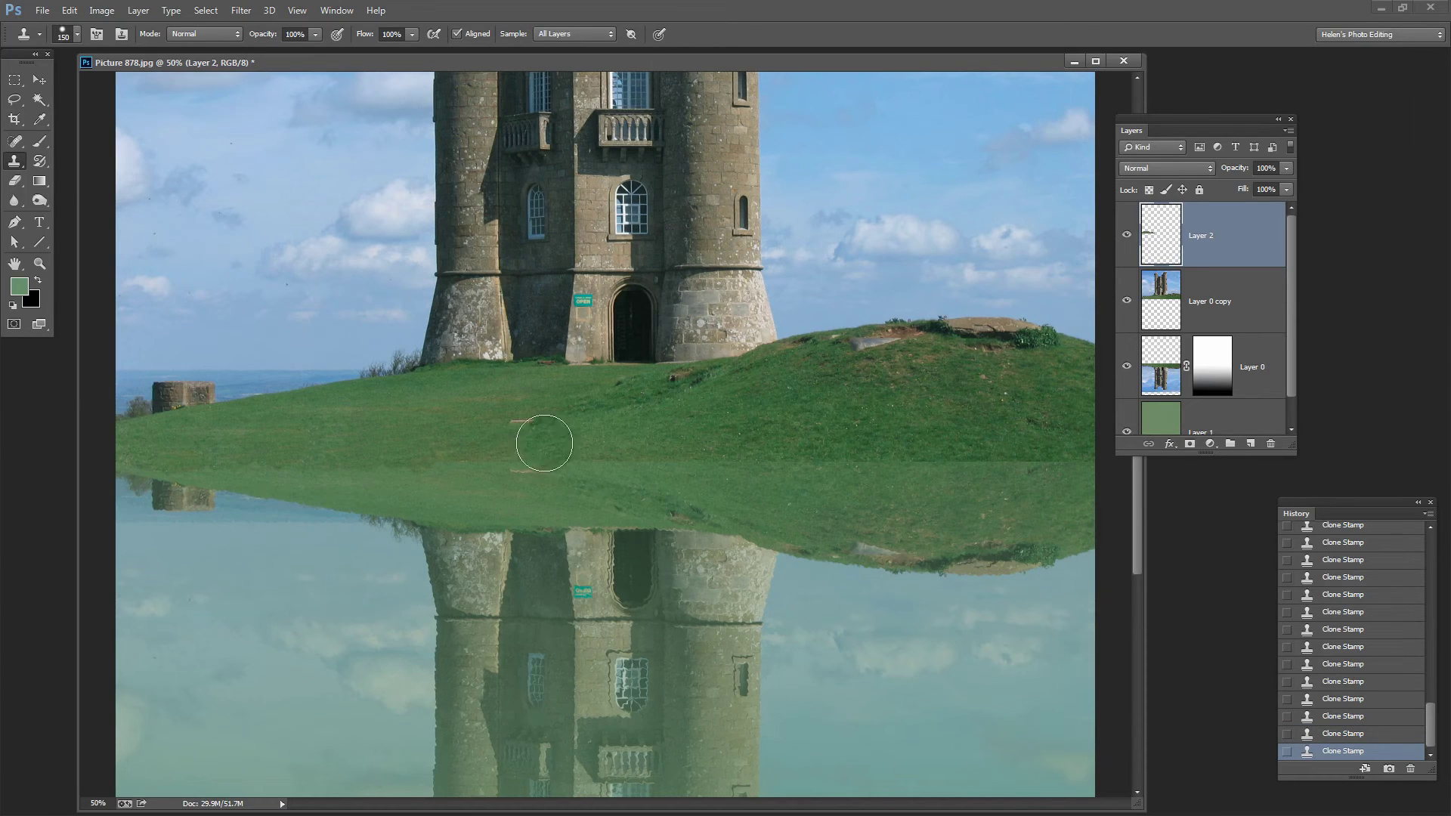
{"action": "key", "text": "bracketleft"}
{"action": "key", "text": "bracketleft"}
{"action": "key", "text": "bracketleft"}
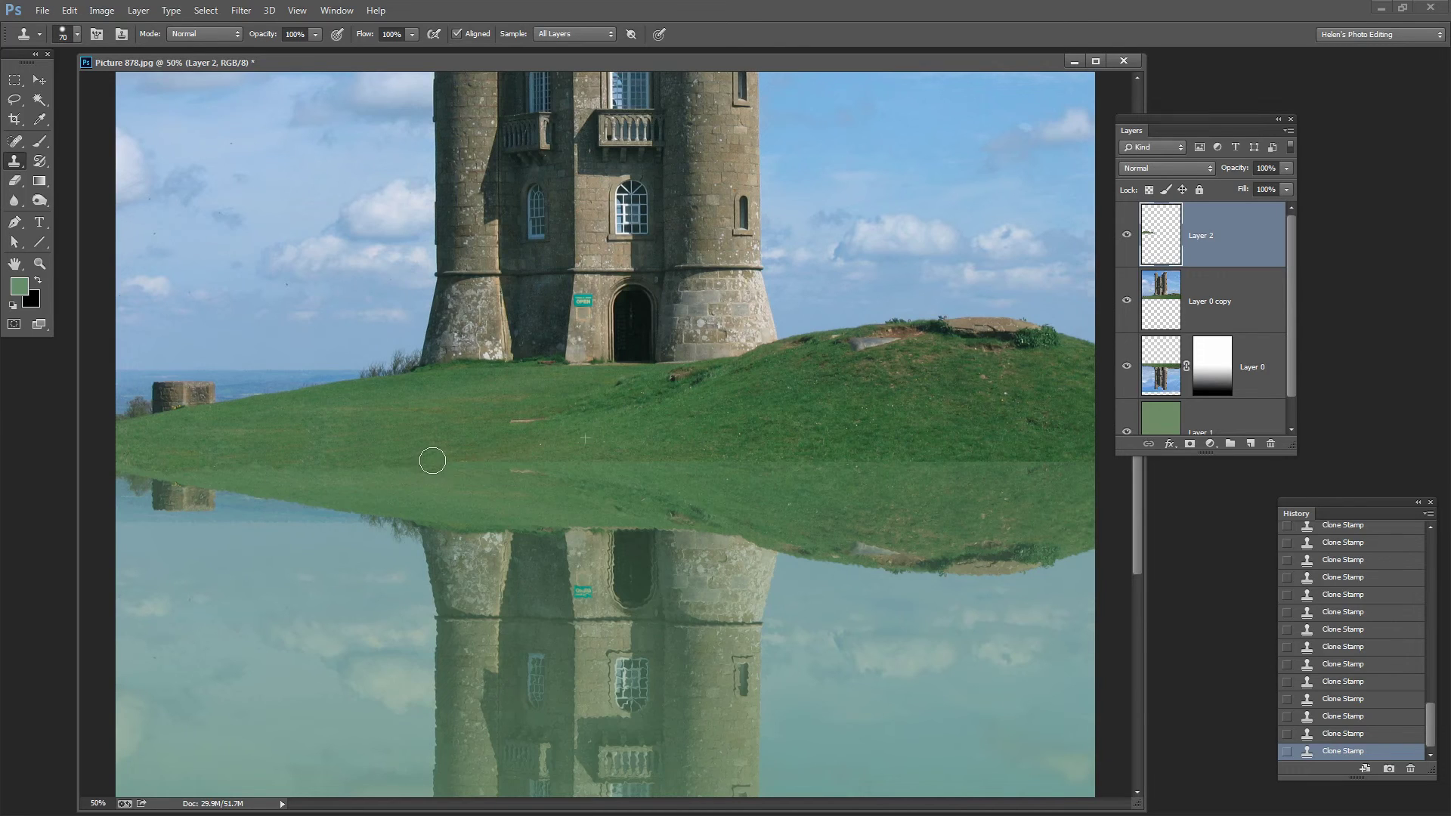
{"action": "left_click_drag", "start_coordinate": [453, 460], "coordinate": [518, 451]}
{"action": "key", "text": "ctrl+z"}
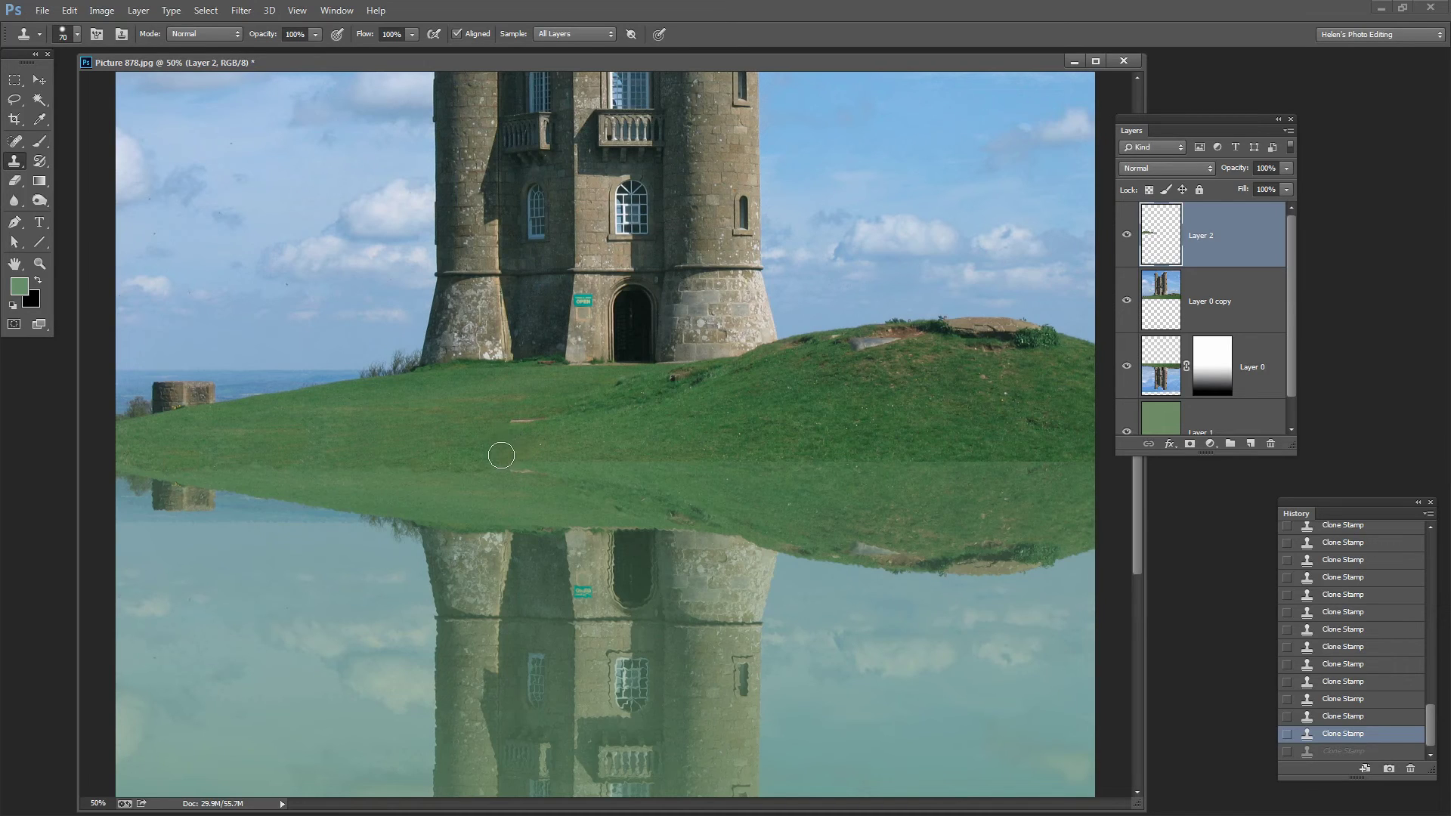
{"action": "left_click", "coordinate": [621, 442], "text": "alt"}
{"action": "left_click_drag", "start_coordinate": [601, 460], "coordinate": [1087, 464]}
{"action": "left_click", "coordinate": [690, 441], "text": "alt"}
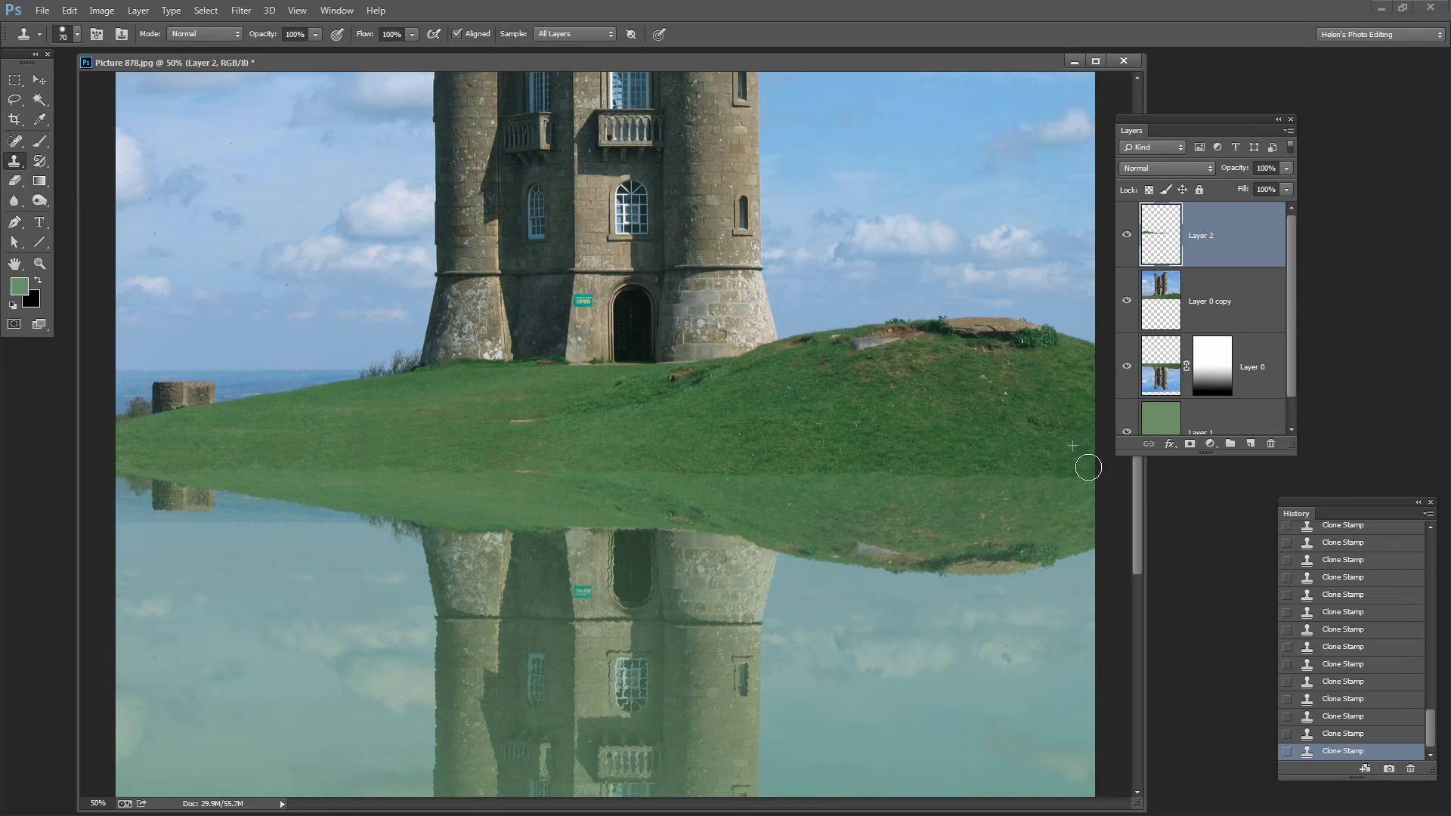
Crop off the plain green strip and the faded end of the tower's reflection, keeping the image's full width and upper edge
{"action": "key", "text": "z"}
{"action": "left_click", "coordinate": [463, 419], "text": "alt"}
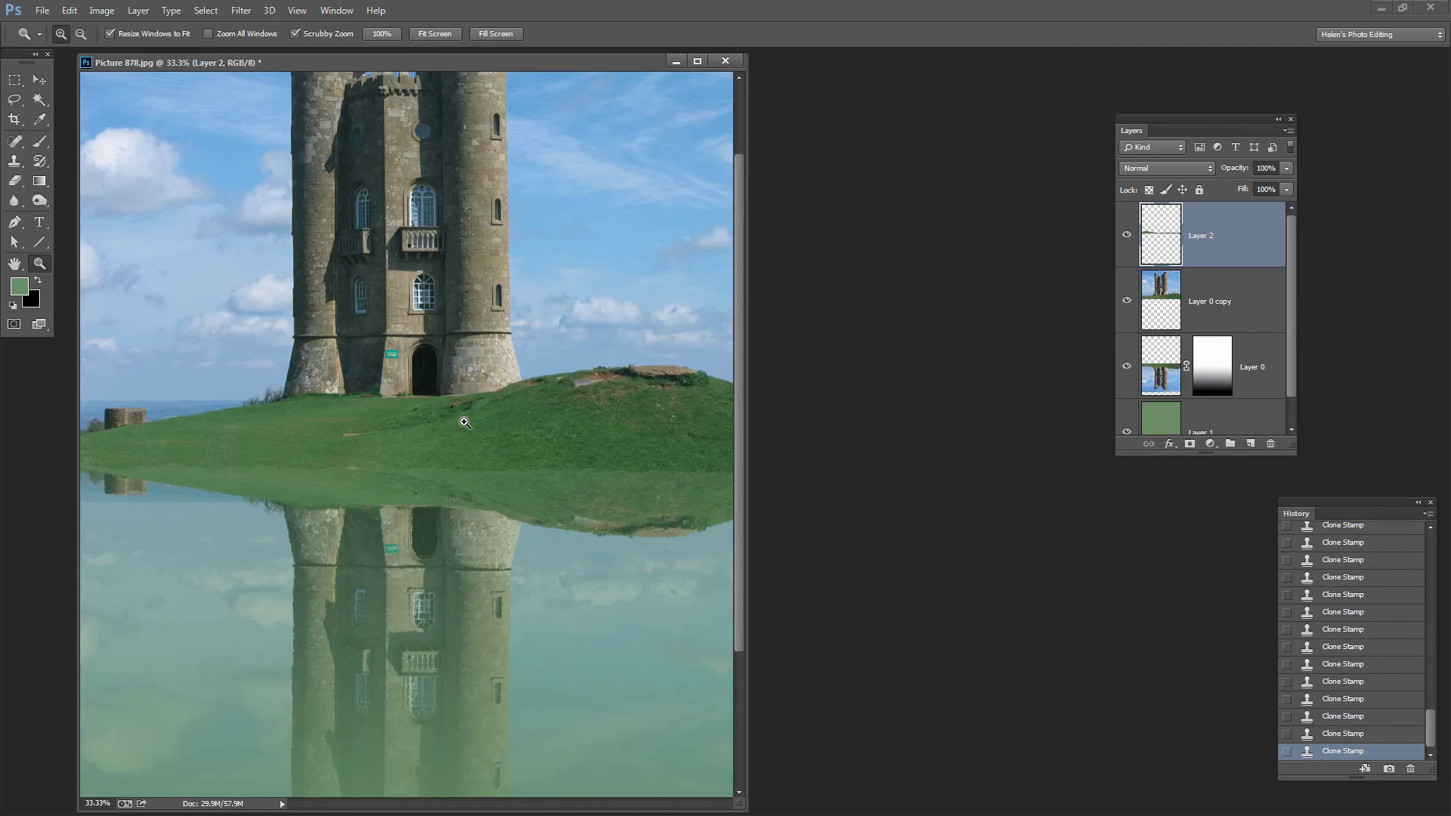
{"action": "left_click", "coordinate": [464, 426], "text": "alt"}
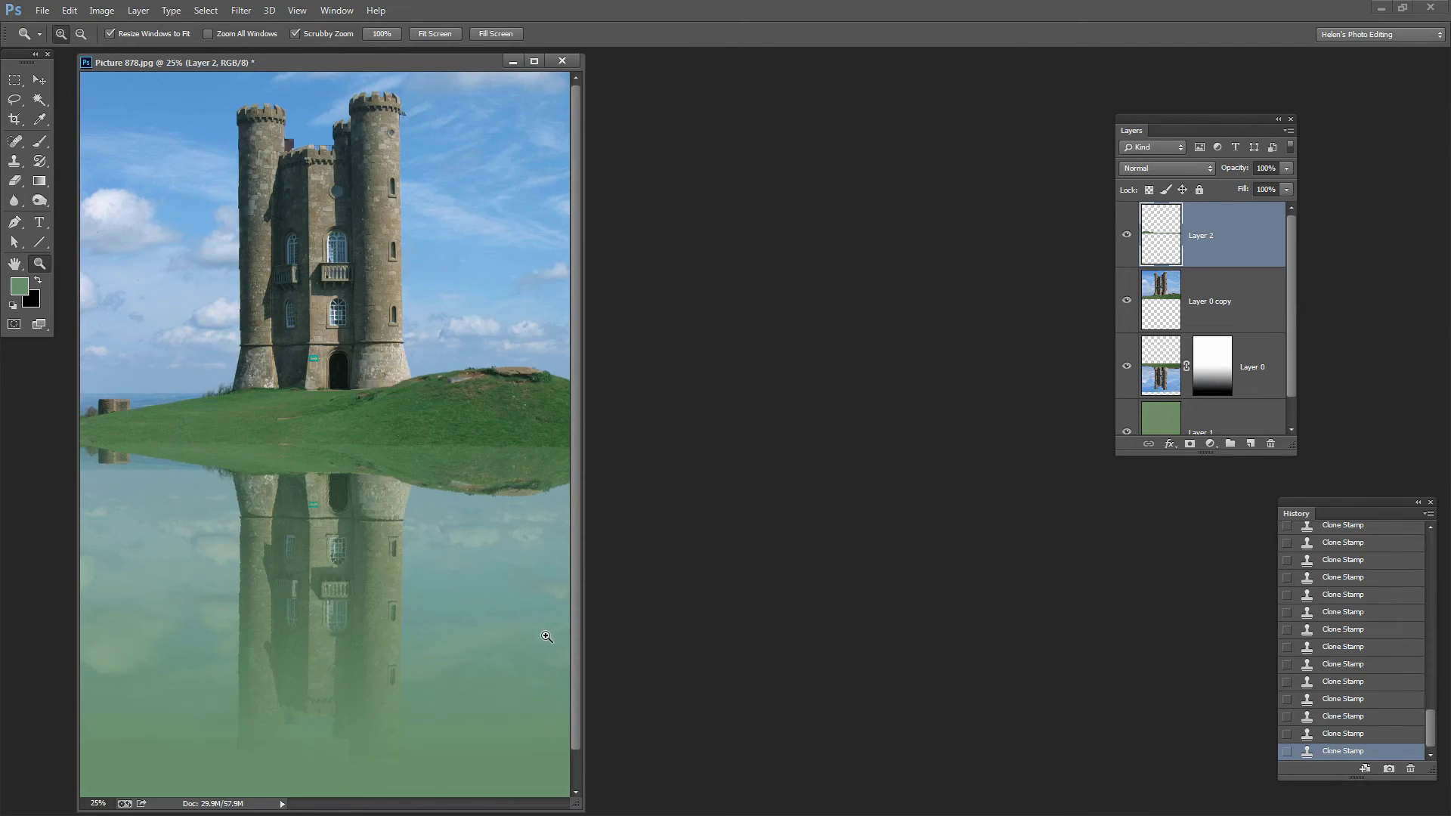
{"action": "left_click_drag", "start_coordinate": [583, 680], "coordinate": [760, 696]}
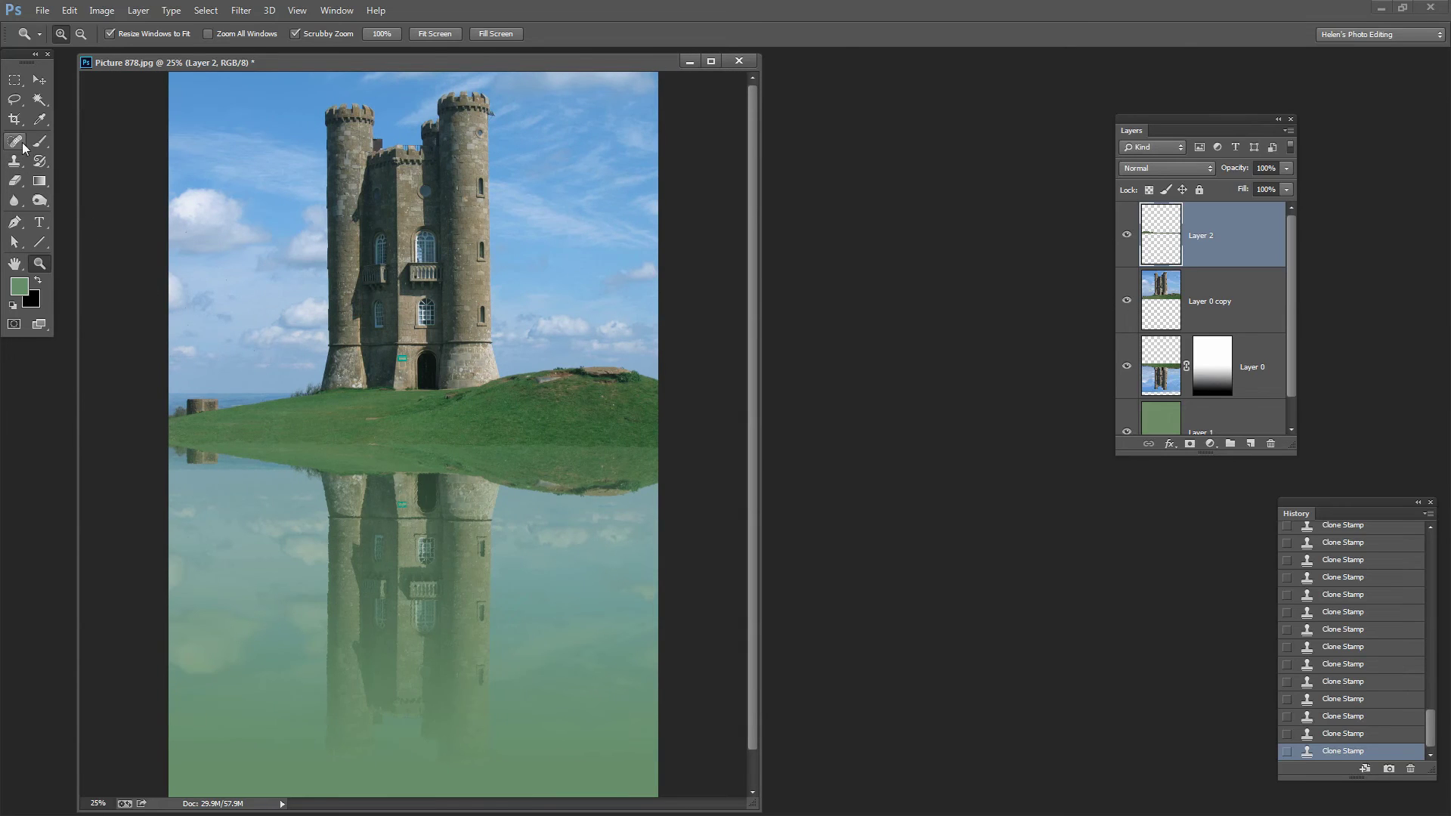
{"action": "left_click", "coordinate": [13, 121]}
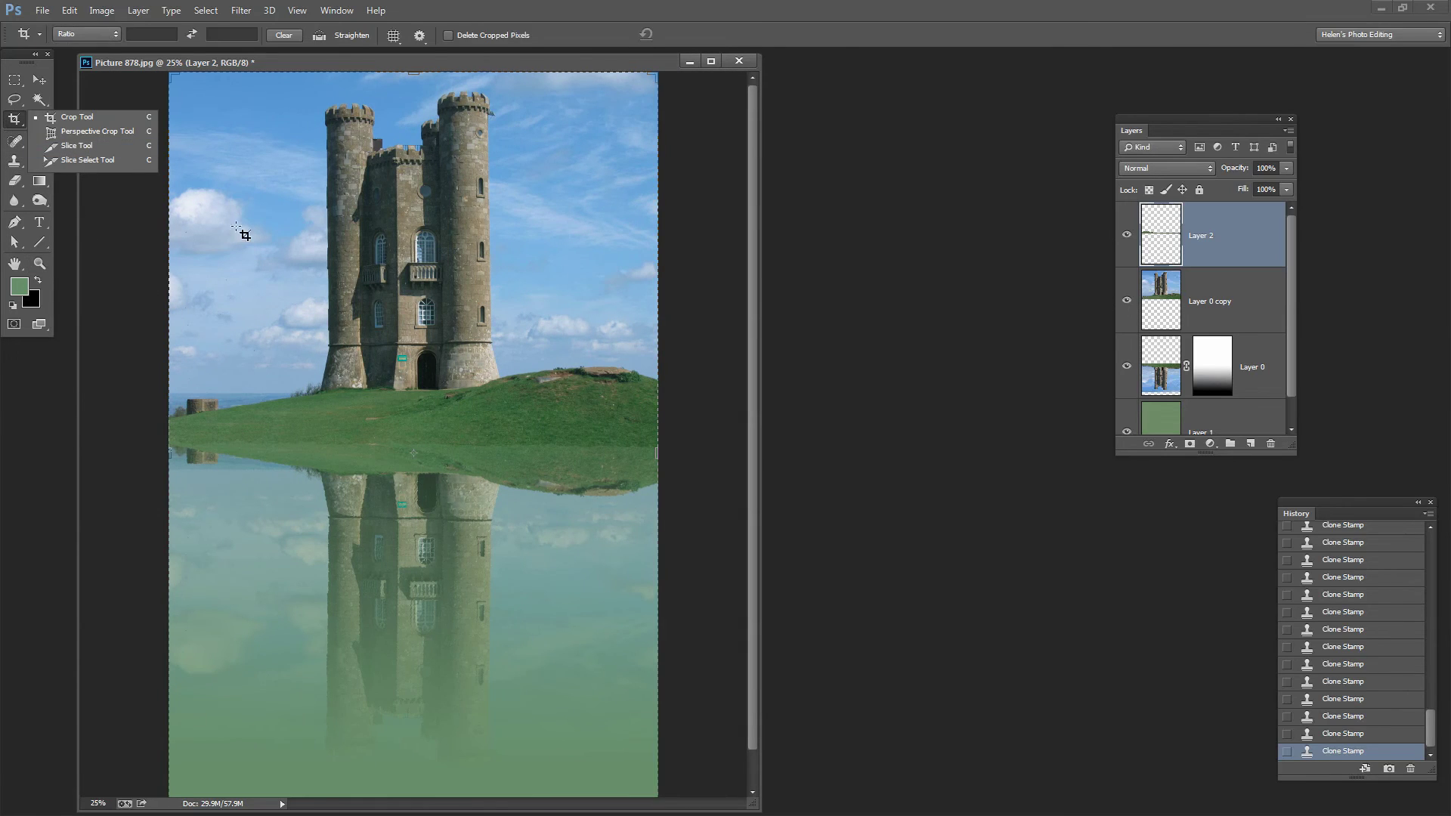
{"action": "left_click_drag", "start_coordinate": [755, 556], "coordinate": [759, 580]}
{"action": "left_click_drag", "start_coordinate": [413, 793], "coordinate": [410, 662]}
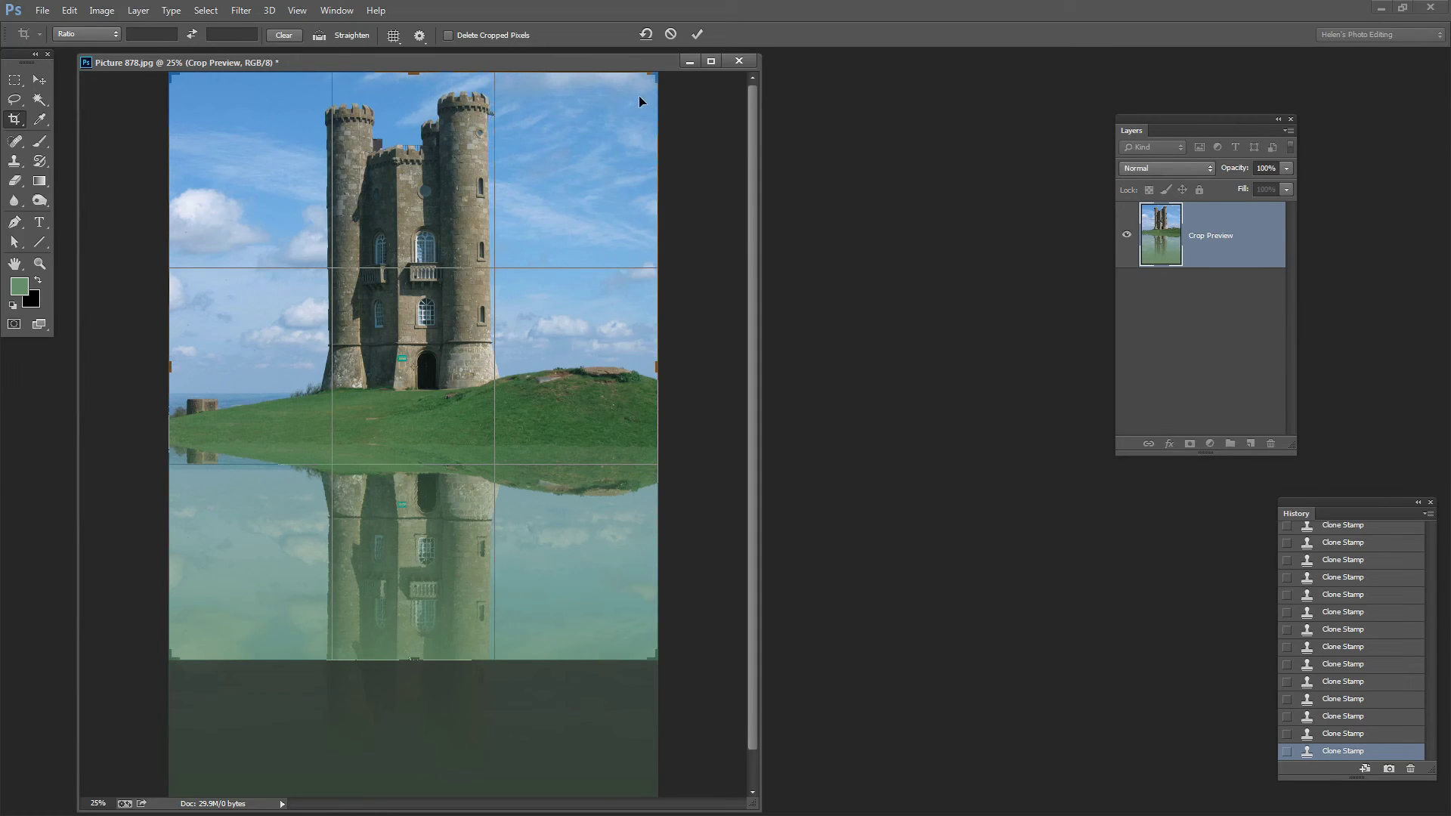
{"action": "left_click", "coordinate": [696, 35]}
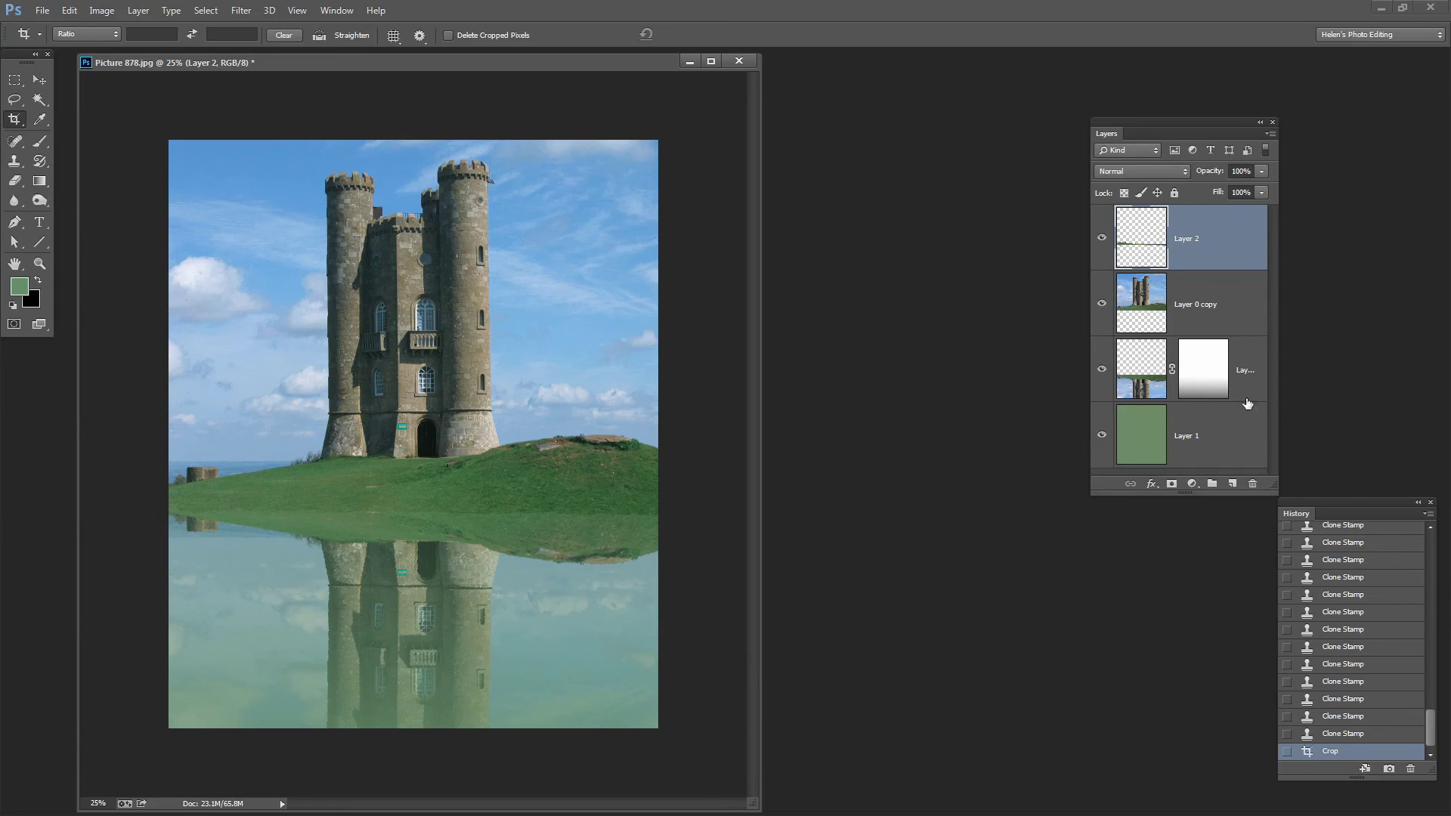
Raise the opacity of the flipped reflection layer, Layer 0, to 74%
{"action": "left_click_drag", "start_coordinate": [1133, 130], "coordinate": [965, 145]}
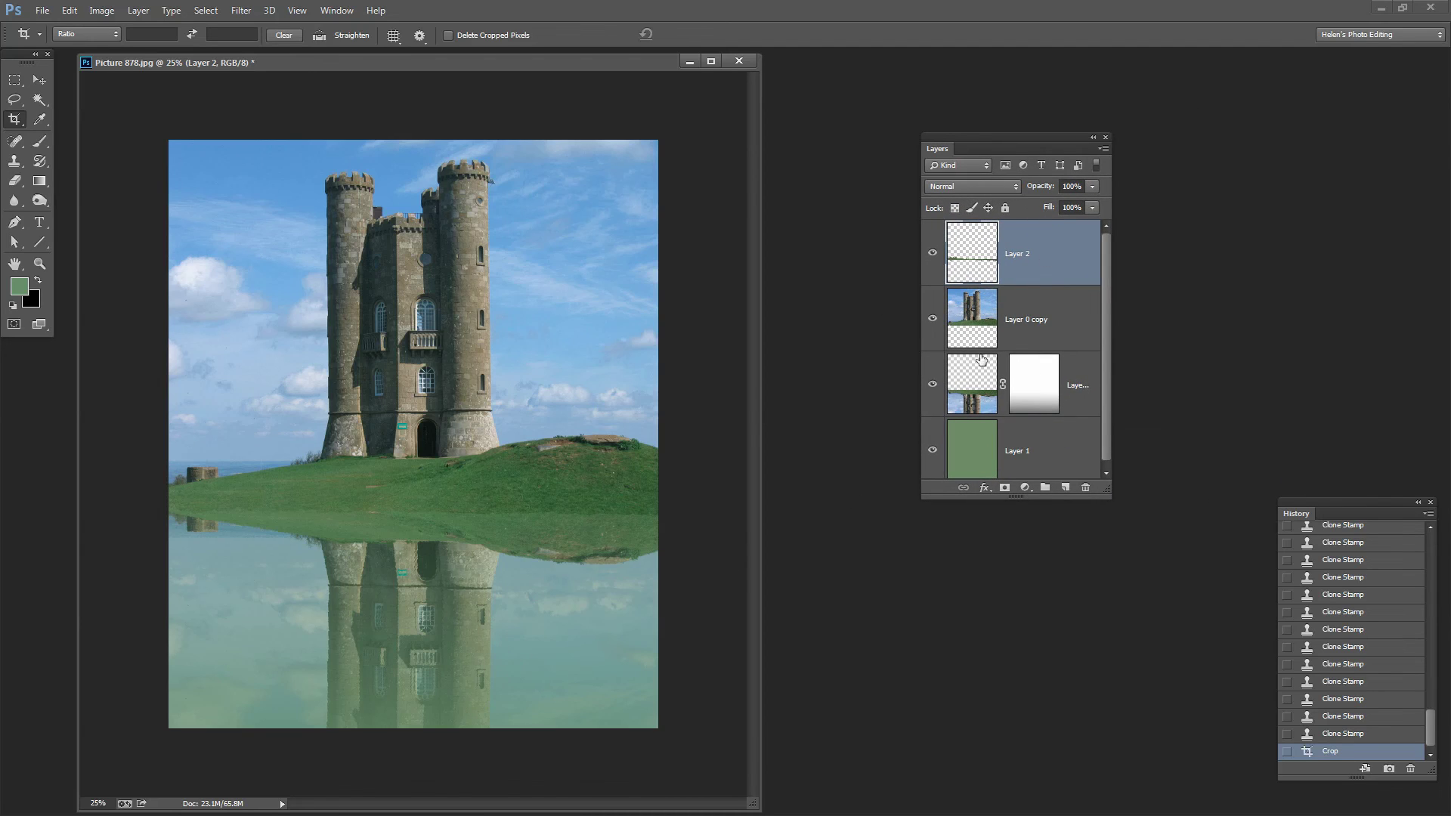
{"action": "left_click", "coordinate": [957, 387]}
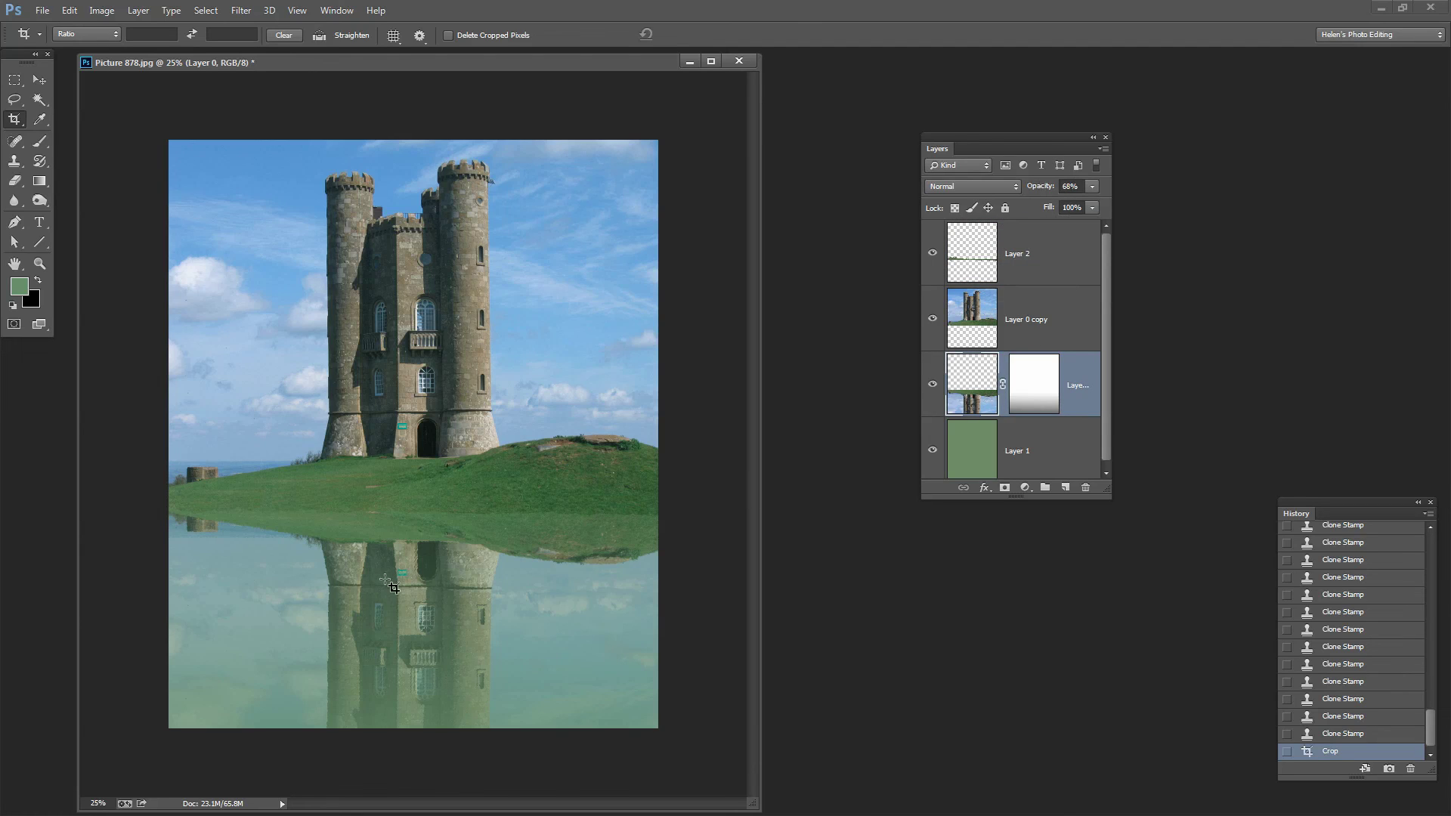
{"action": "left_click_drag", "start_coordinate": [1037, 191], "coordinate": [1082, 186]}
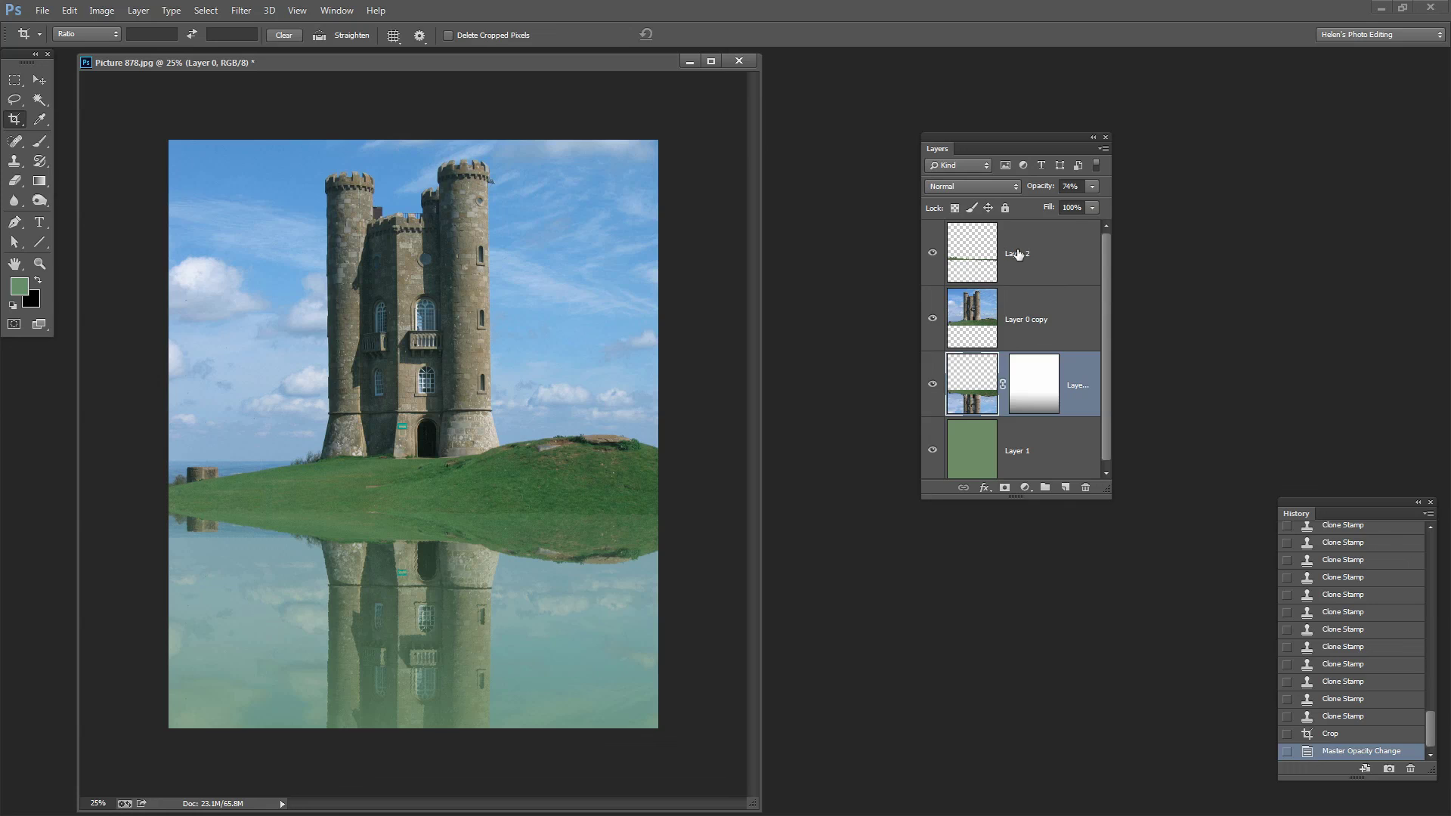
Merge all visible layers into the topmost layer, Layer 2
{"action": "left_click", "coordinate": [1018, 255]}
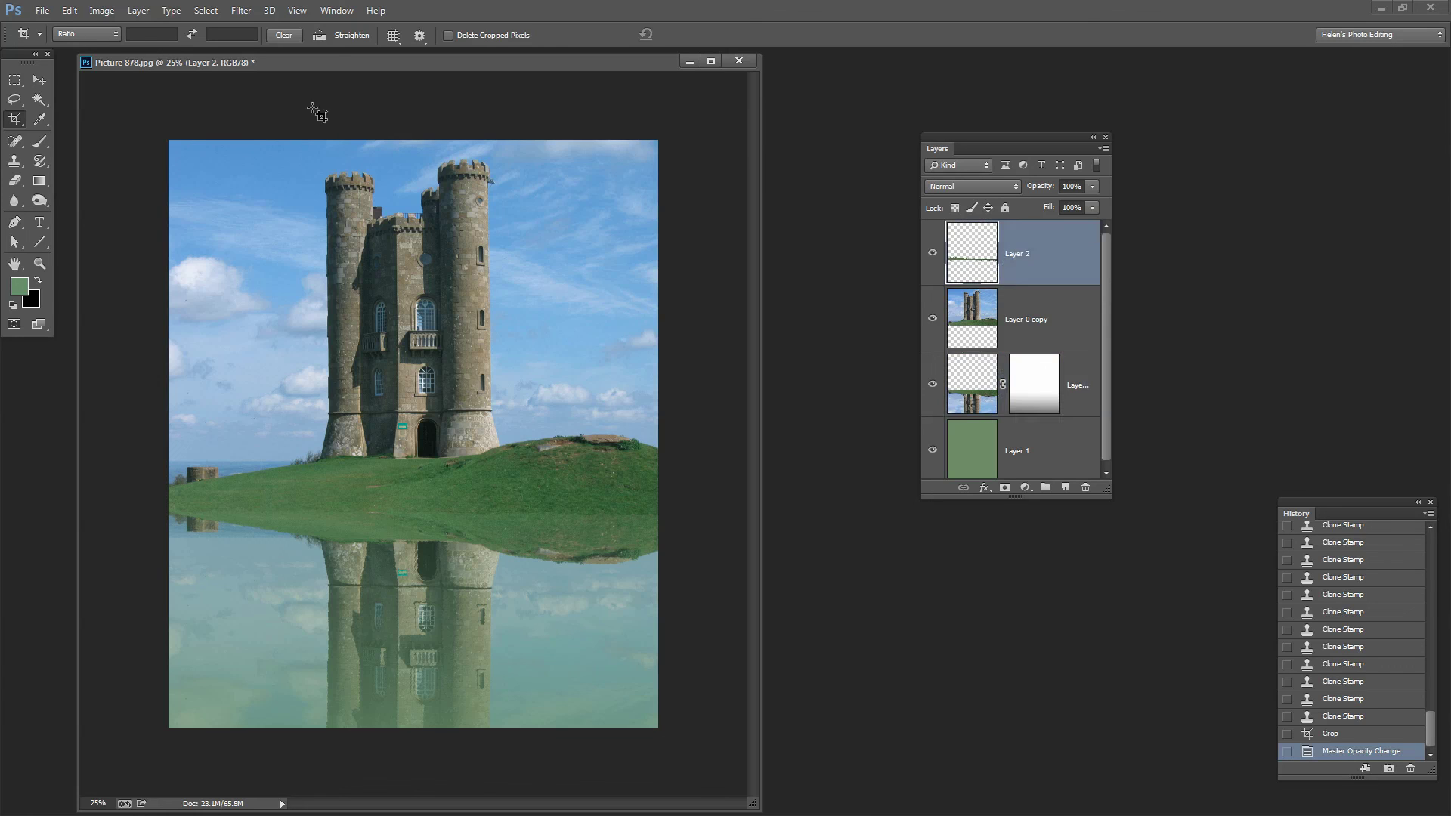
{"action": "left_click", "coordinate": [138, 11]}
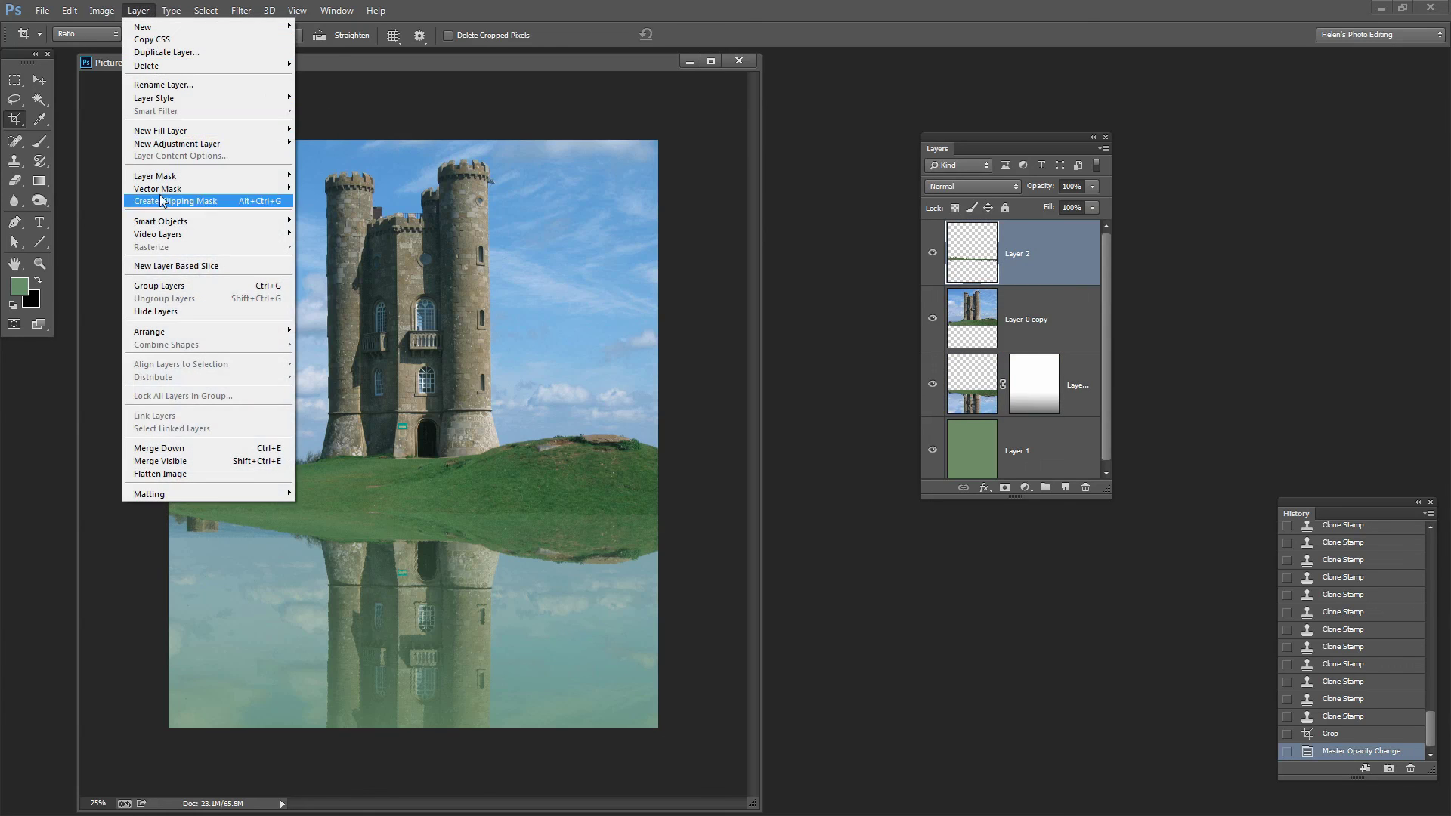
{"action": "left_click", "coordinate": [201, 463]}
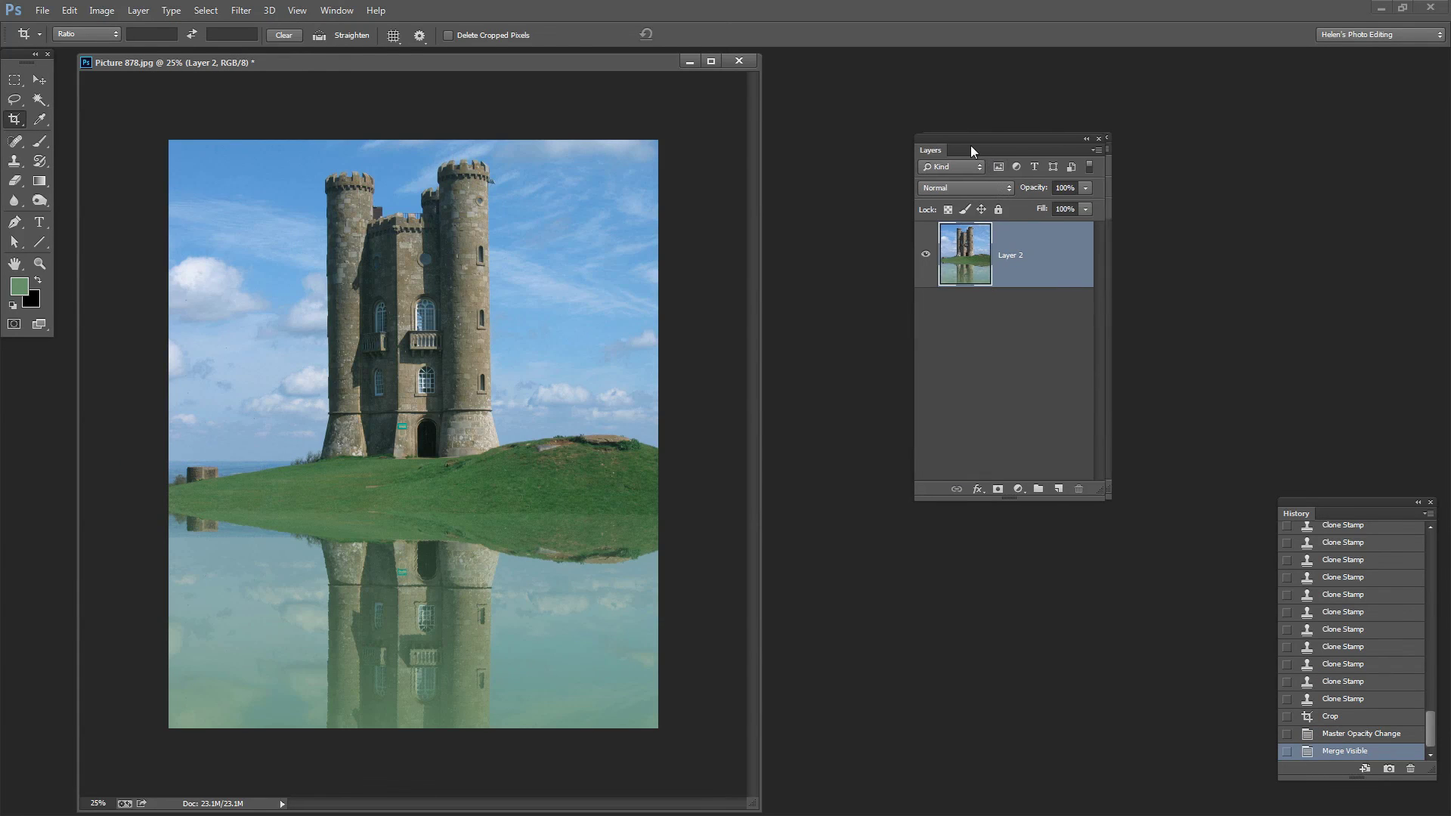
{"action": "left_click_drag", "start_coordinate": [977, 143], "coordinate": [842, 162]}
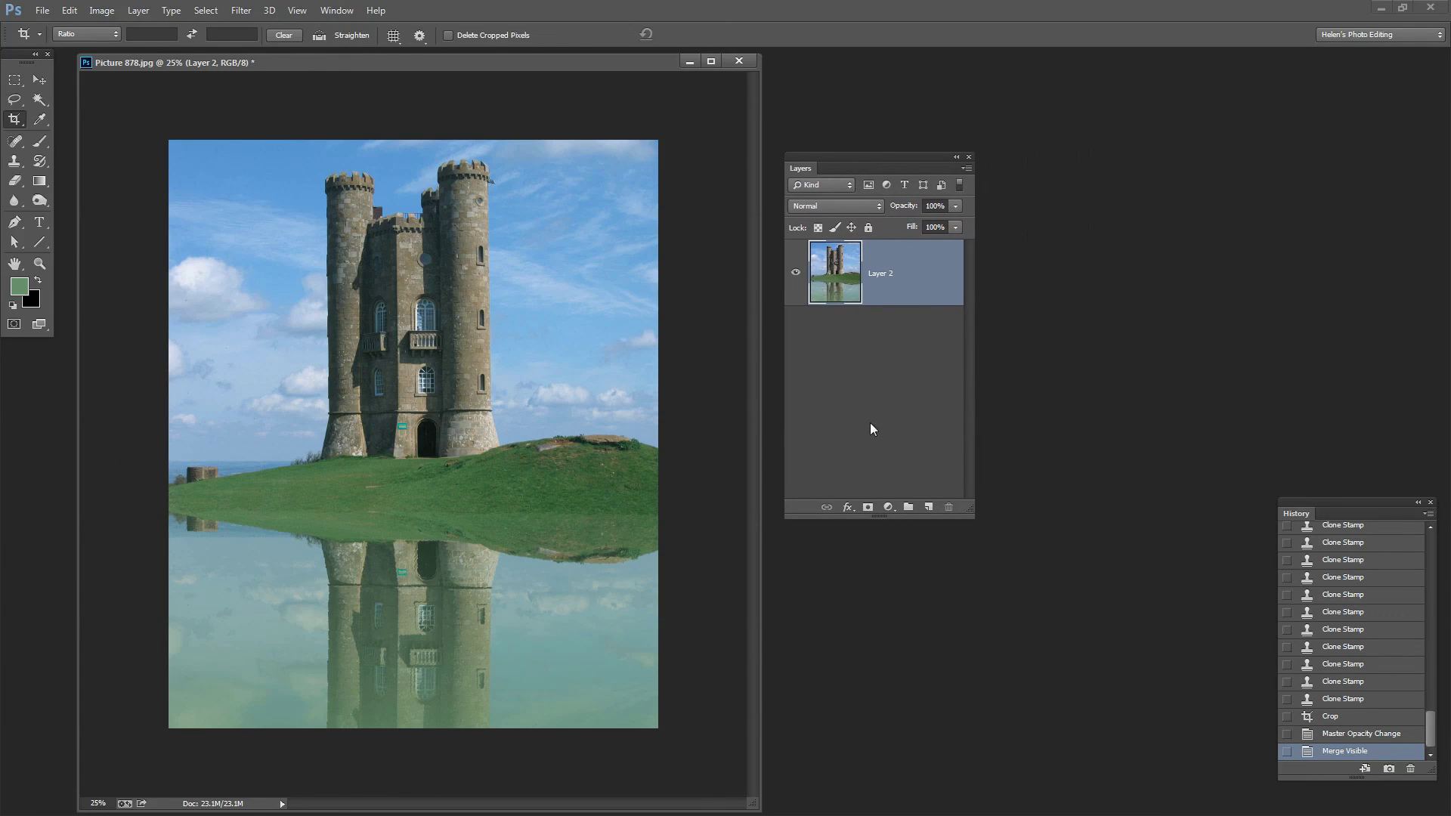